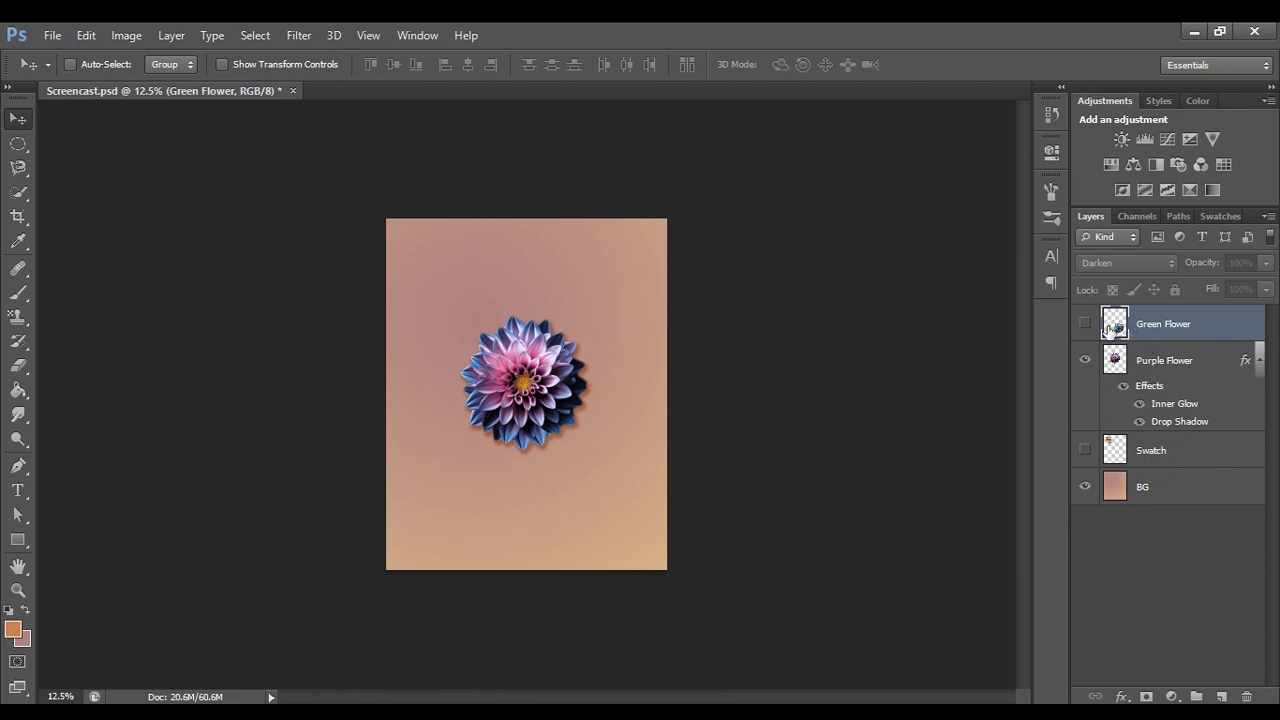
click(1085, 322)
click(1085, 322)
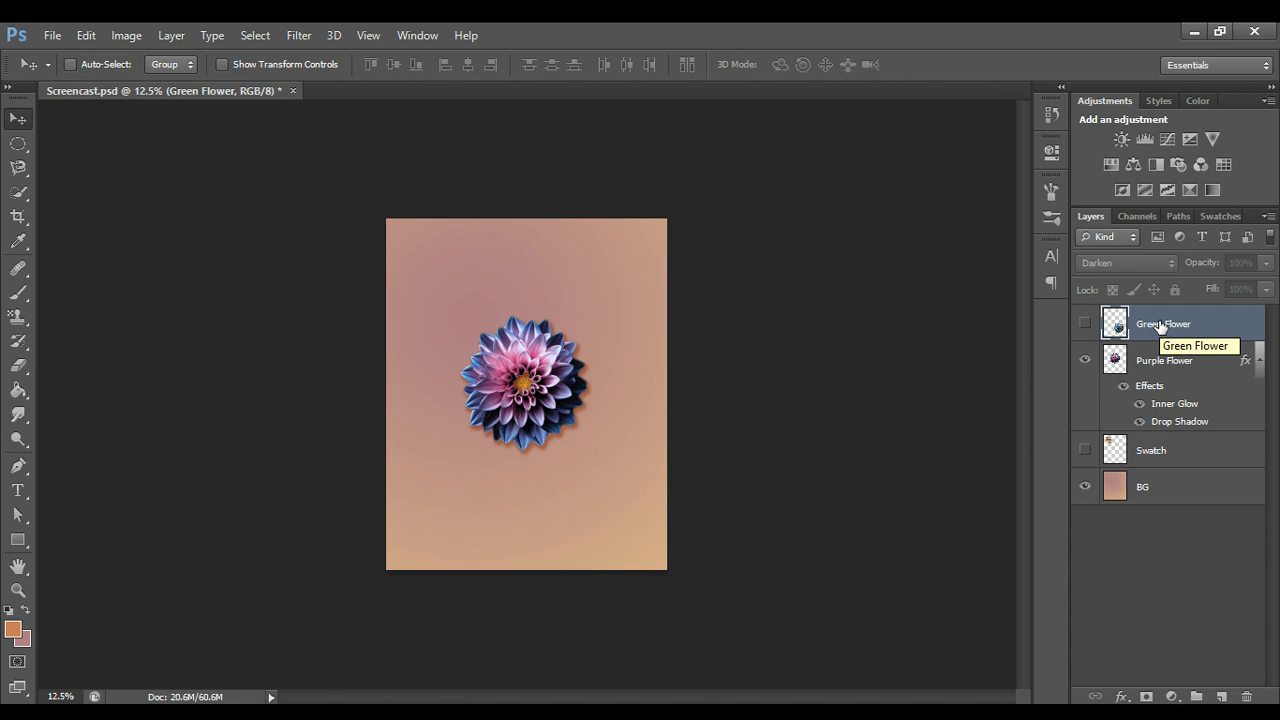
- Activate the Type tool and set its font to Consolas
key(t)
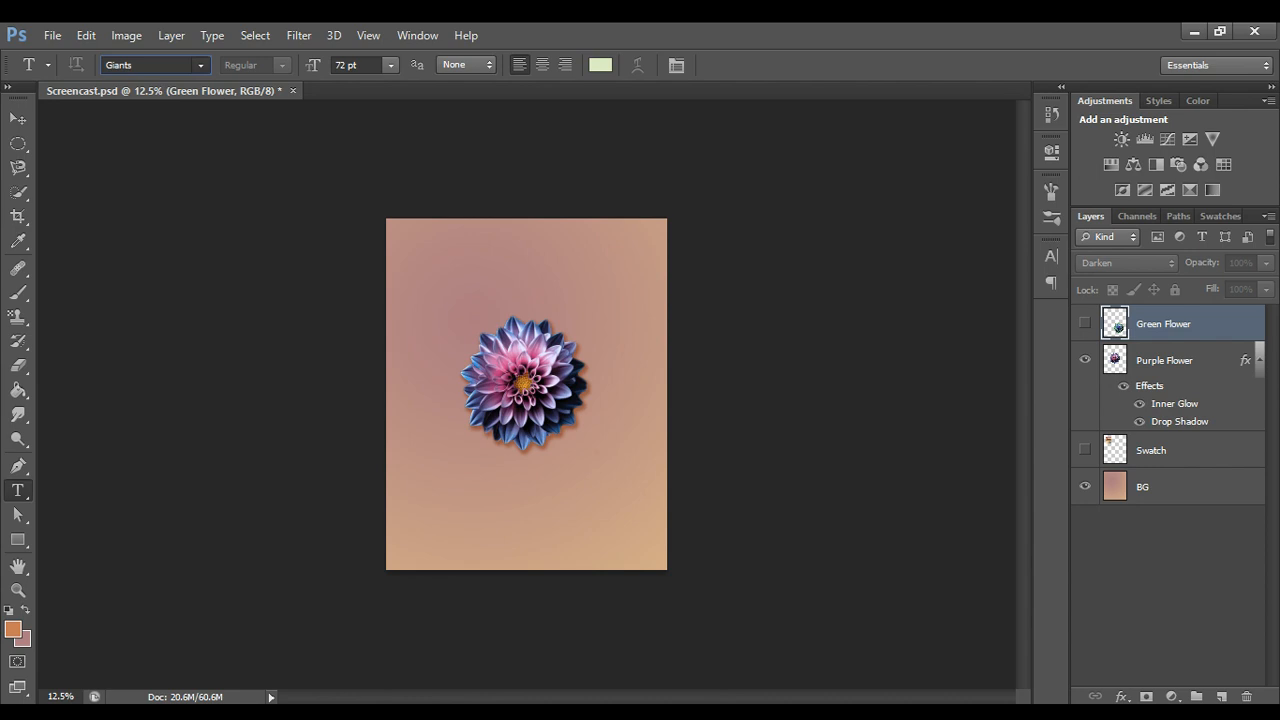
click(192, 114)
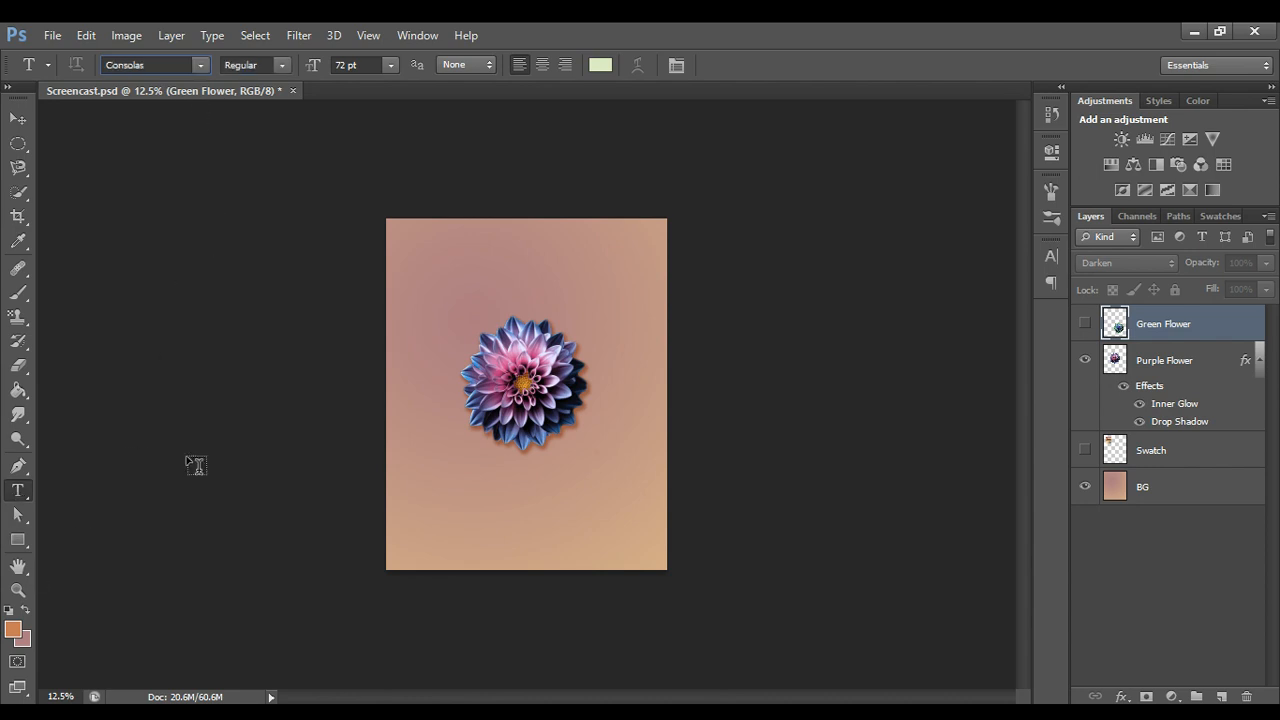
click(433, 253)
text(dsafsdfasdf)
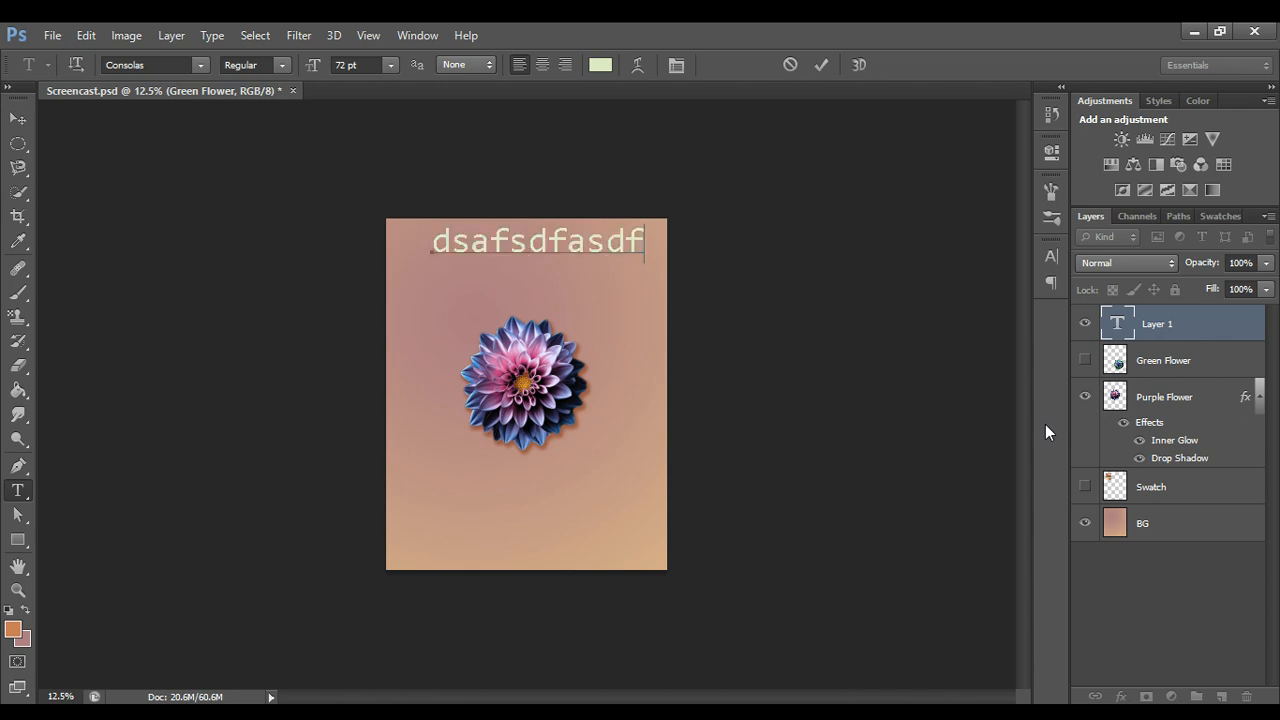
click(790, 65)
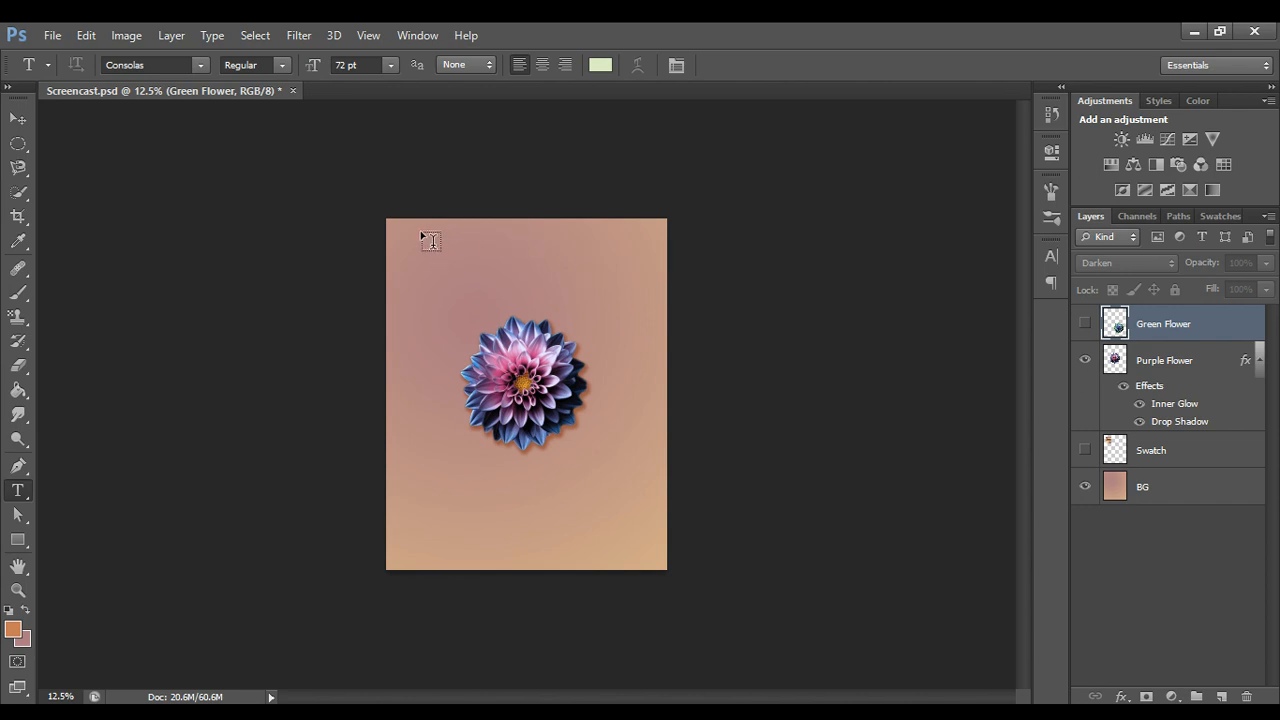
- Create a wide paragraph text box above the flower and enter "Hello"
drag(420, 236, 632, 310)
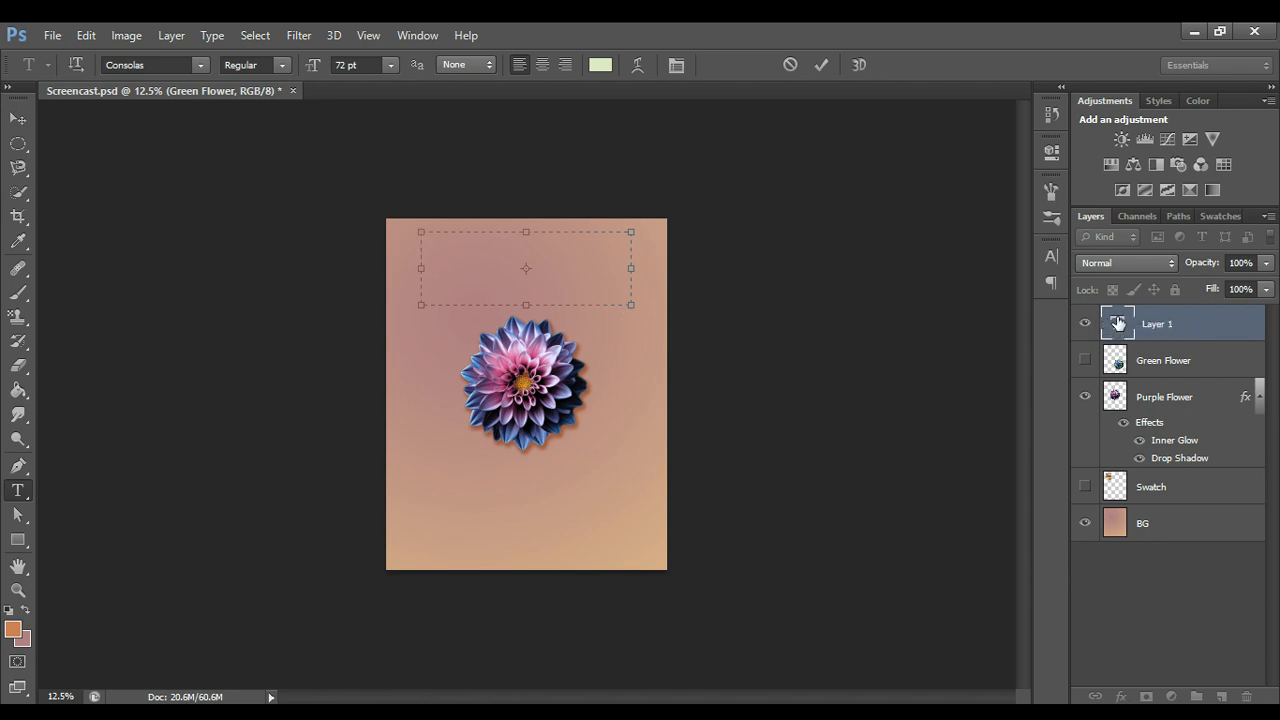
text(Hello)
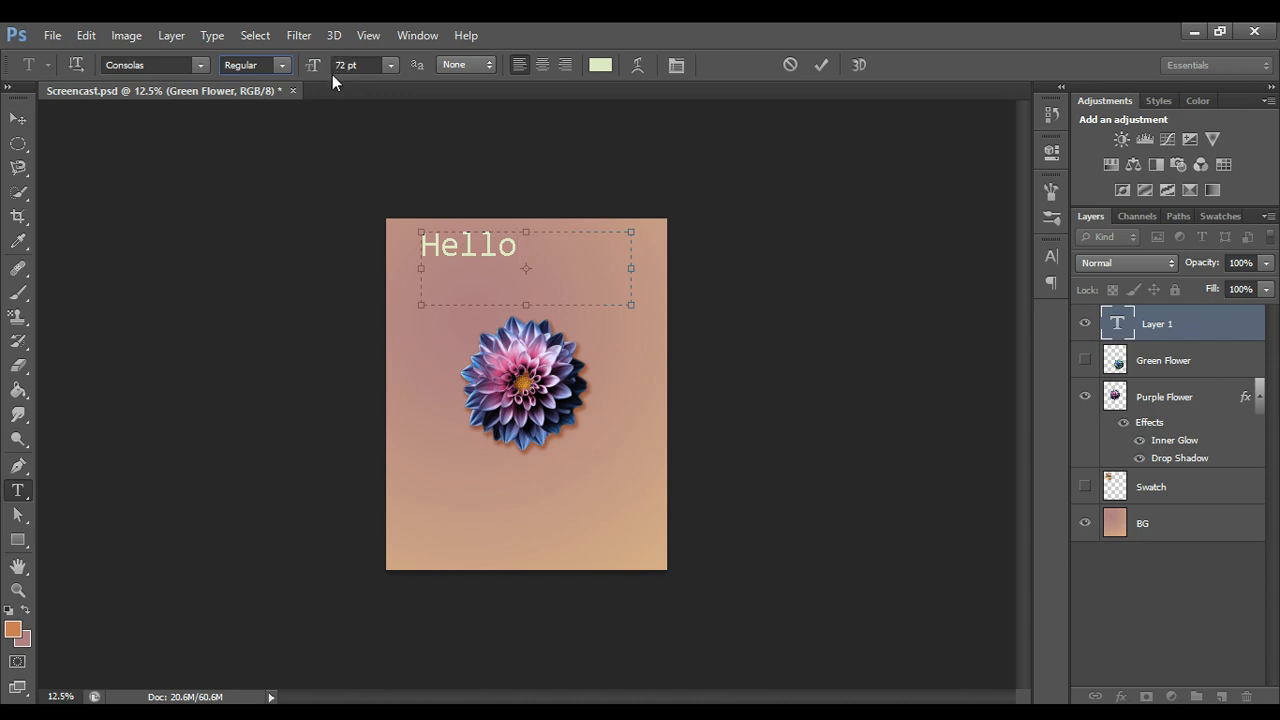
- Try centre and right alignment on the text, restoring left alignment at the end
click(537, 61)
click(563, 64)
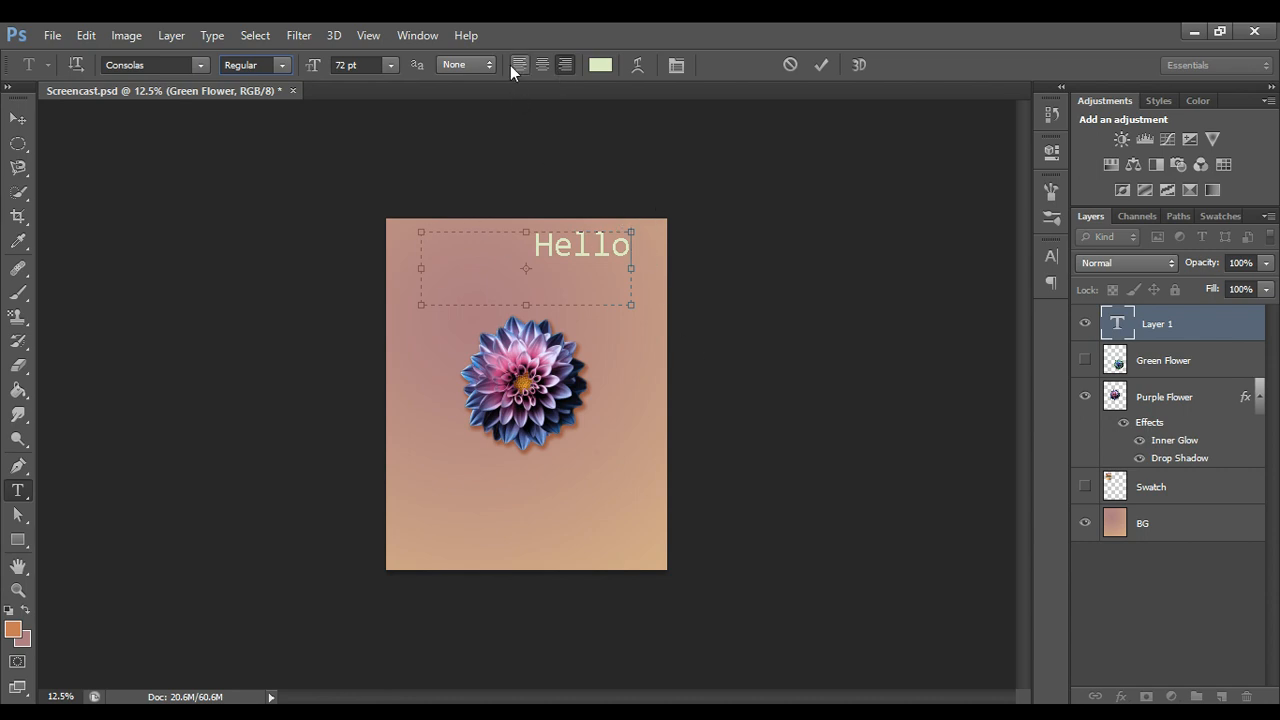
click(518, 65)
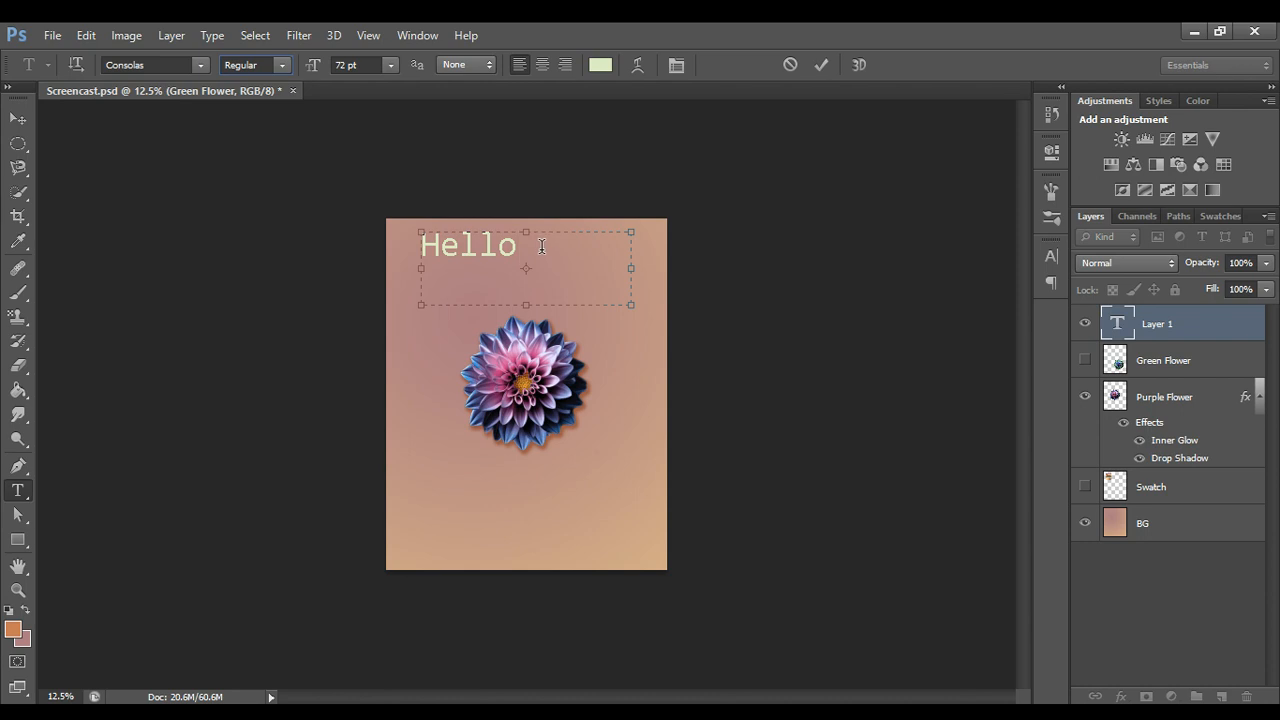
- Select the word "Hello" and try the fonts Curlz MT, Forte, Palatino Linotype, Snap ITC and Tahoma on it
drag(521, 249, 418, 250)
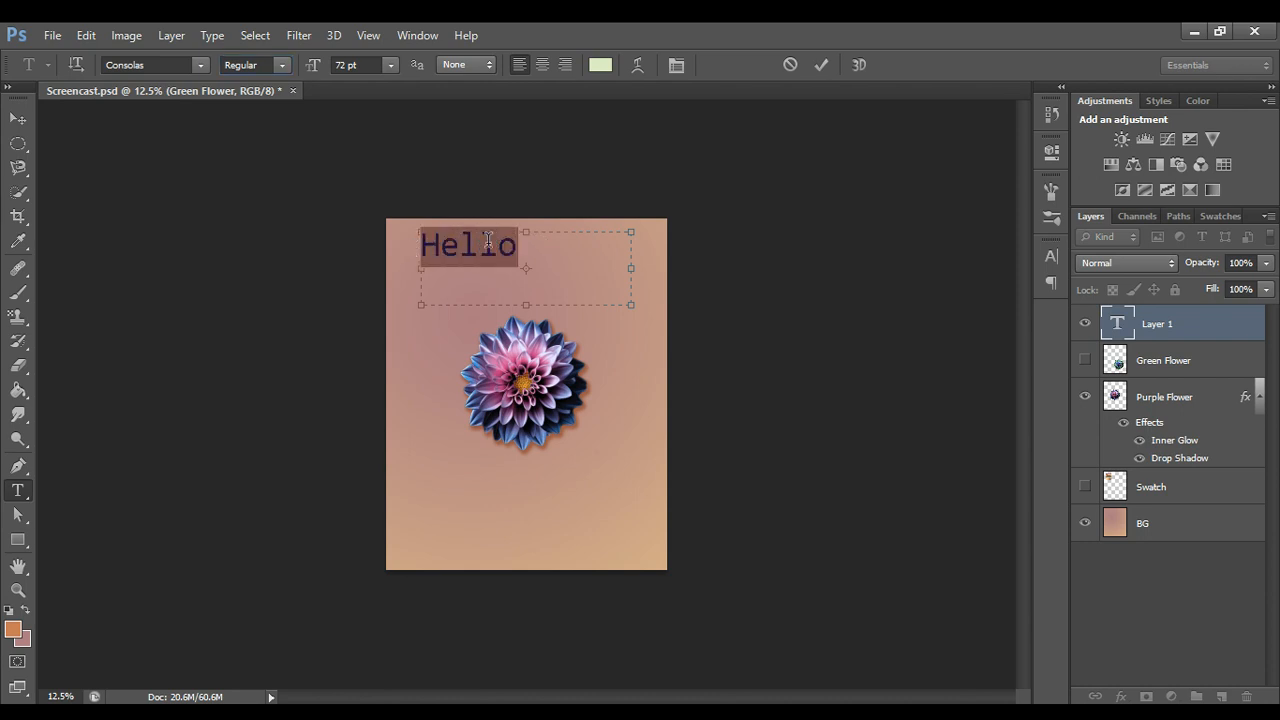
click(172, 65)
click(205, 272)
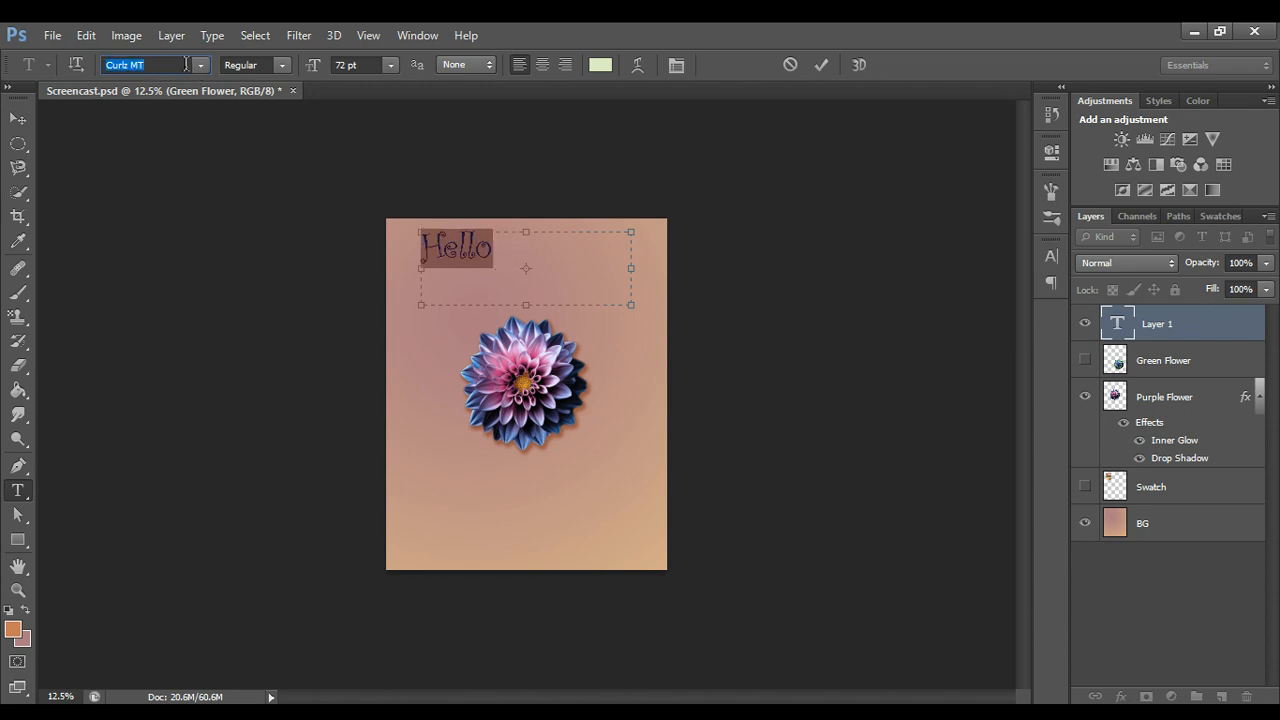
click(156, 339)
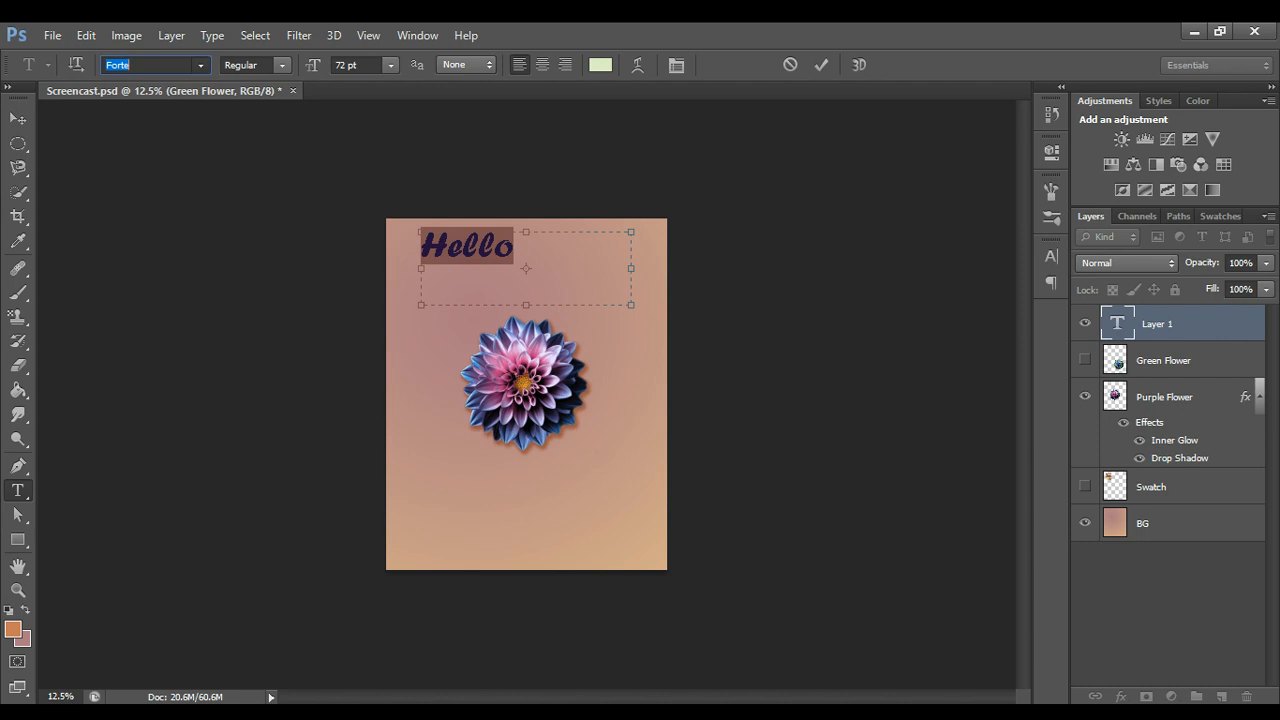
click(190, 507)
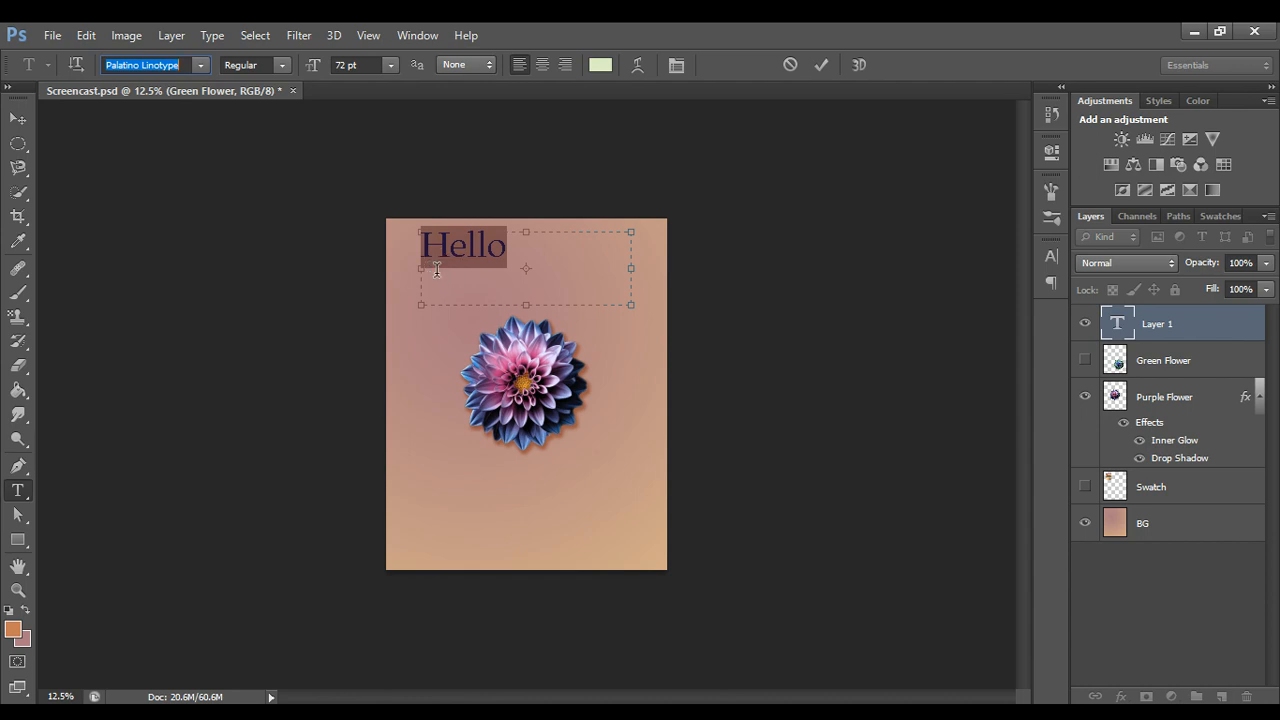
text(Sn)
key(BackSpace)
text(nap ITC)
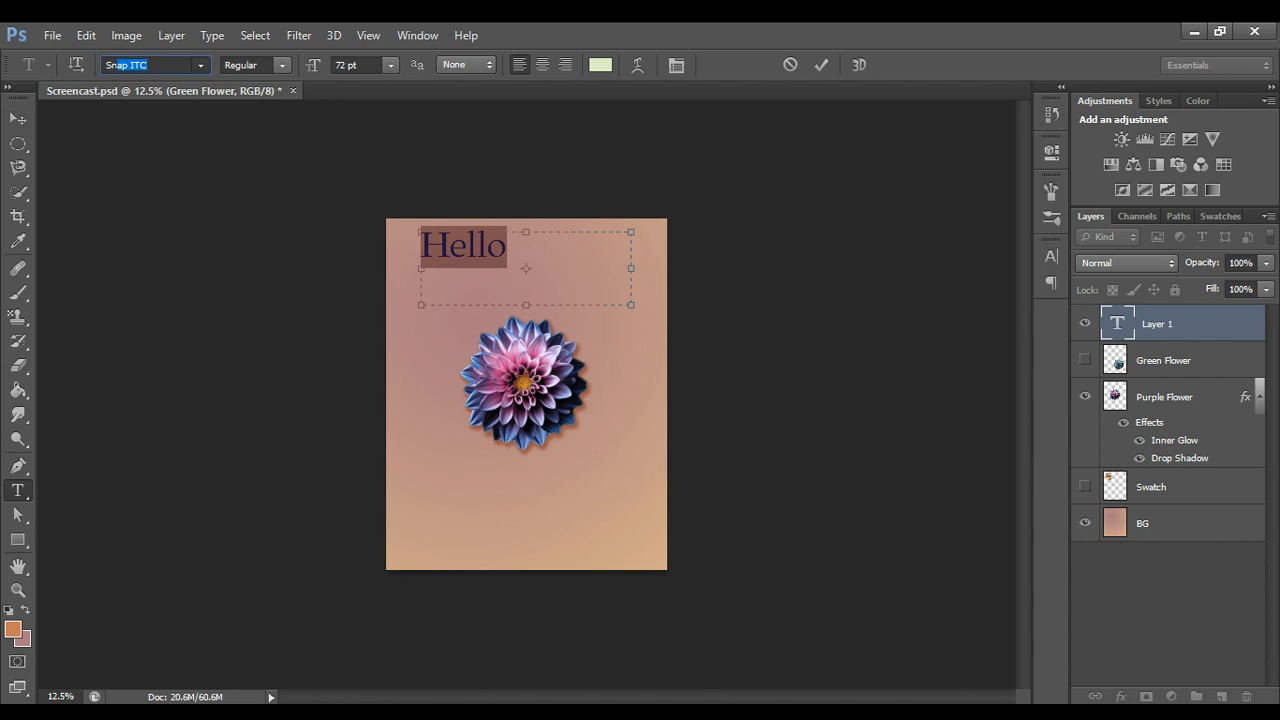
click(201, 65)
click(236, 211)
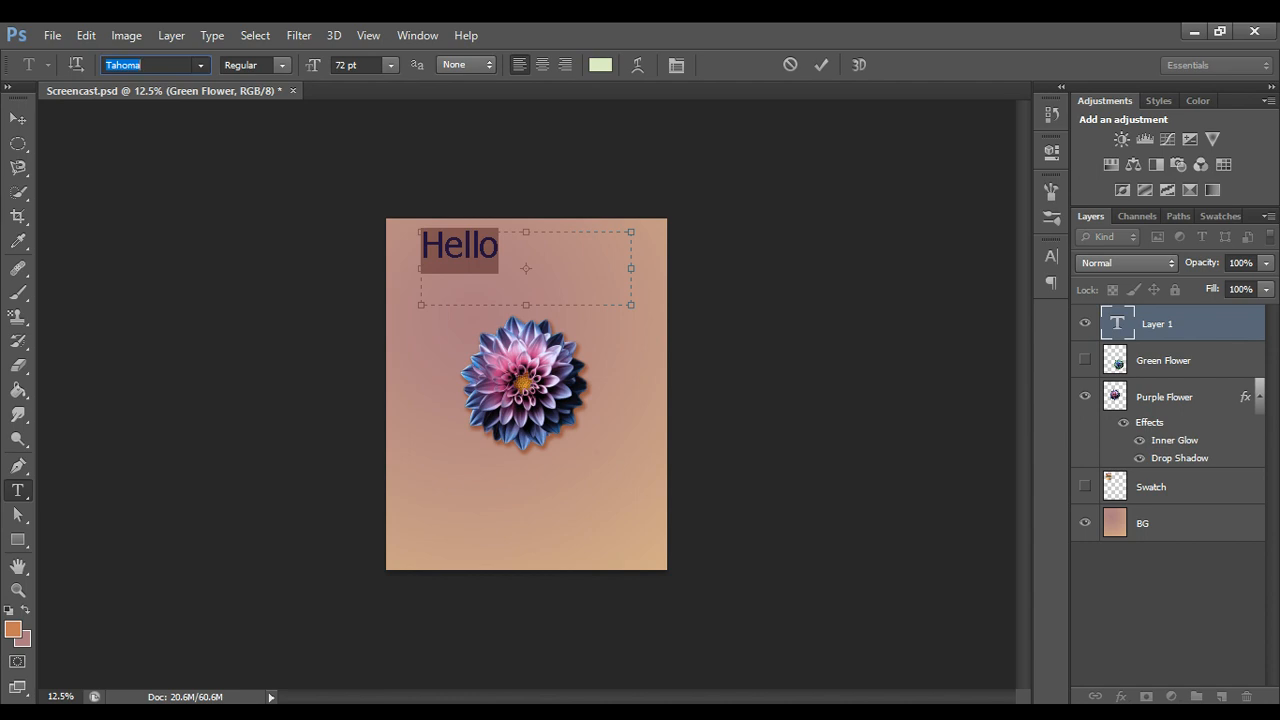
- Set the selected word "Hello" to the Sitka Banner font at 150 pt
click(201, 65)
click(148, 140)
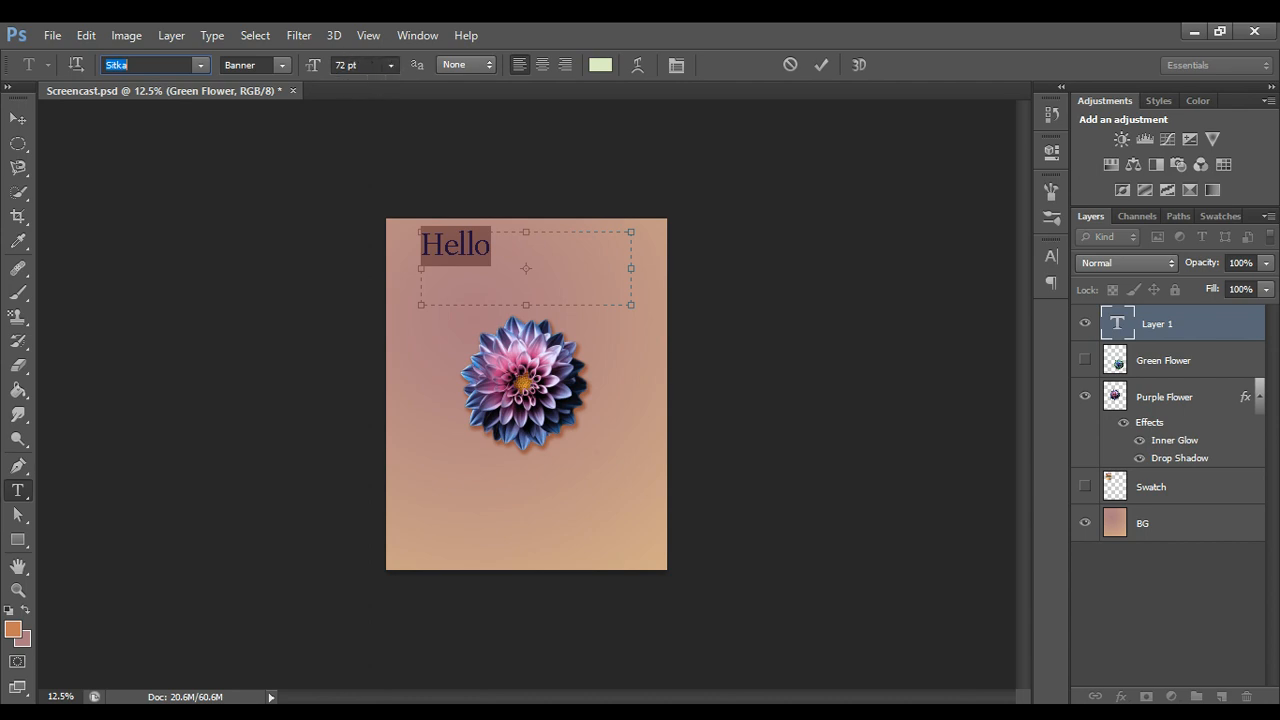
click(344, 65)
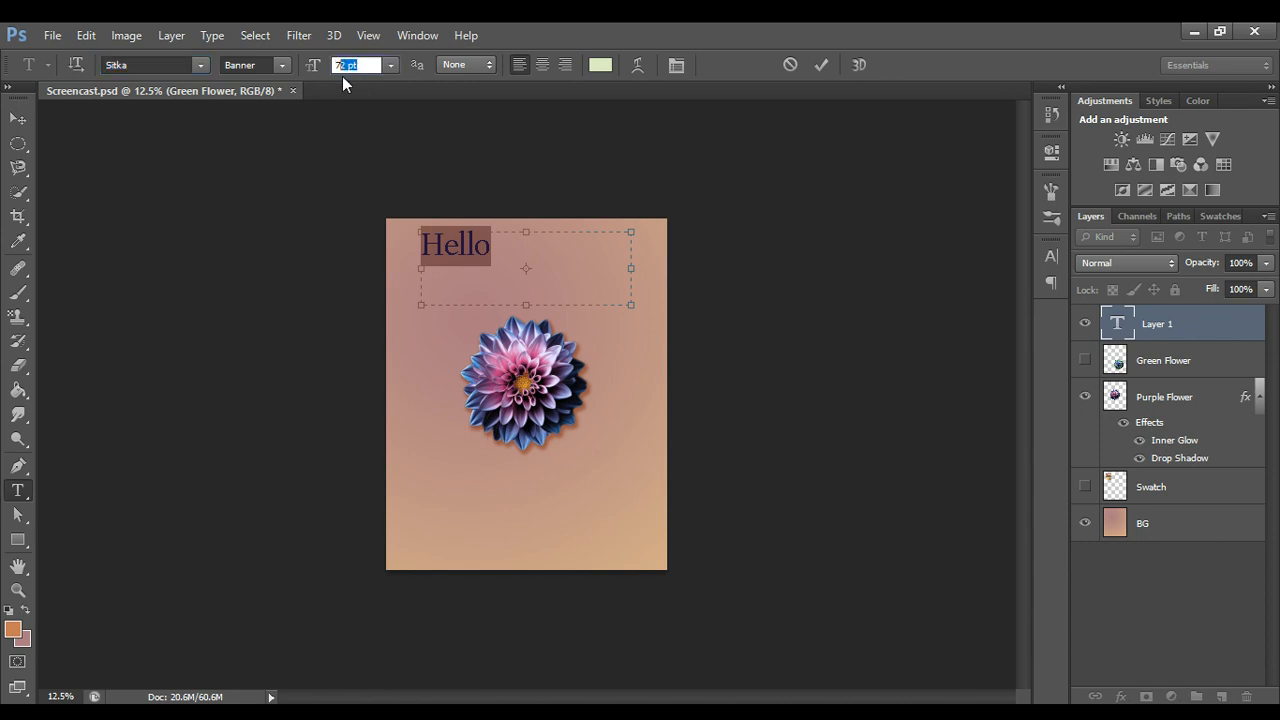
text(150)
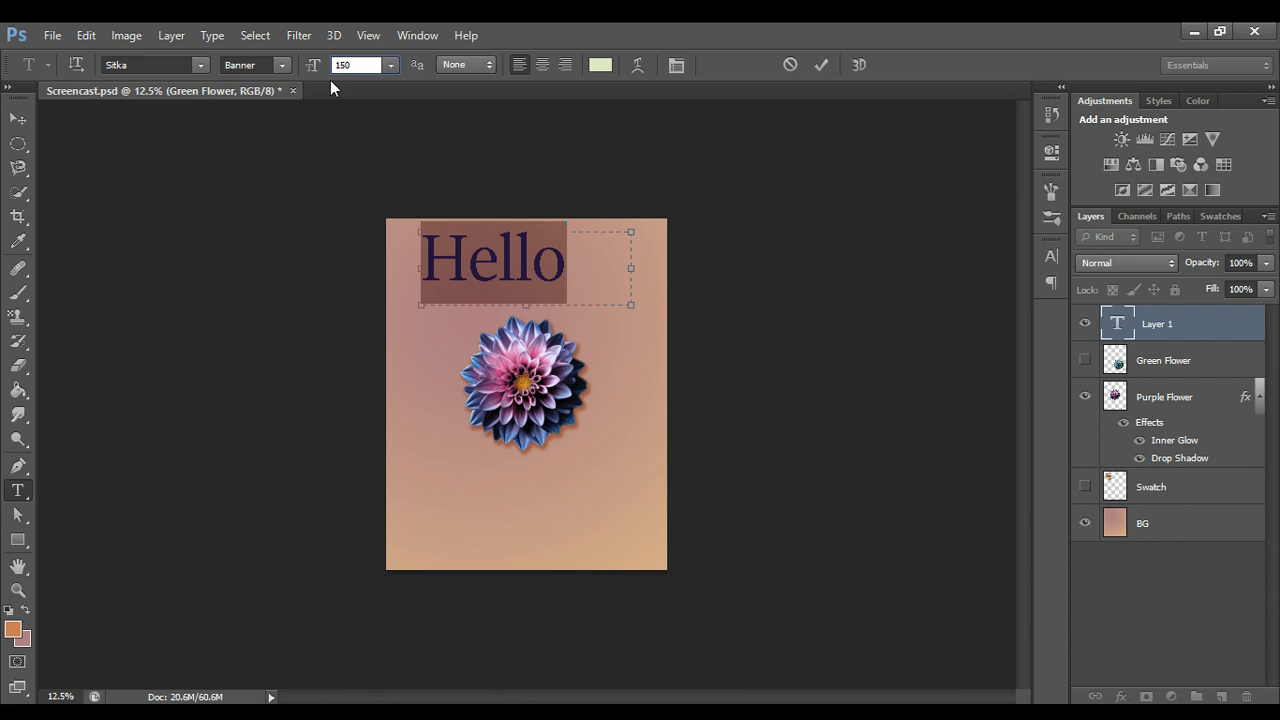
- Set the text color to the orange #be761d sampled from the flower's center
click(603, 65)
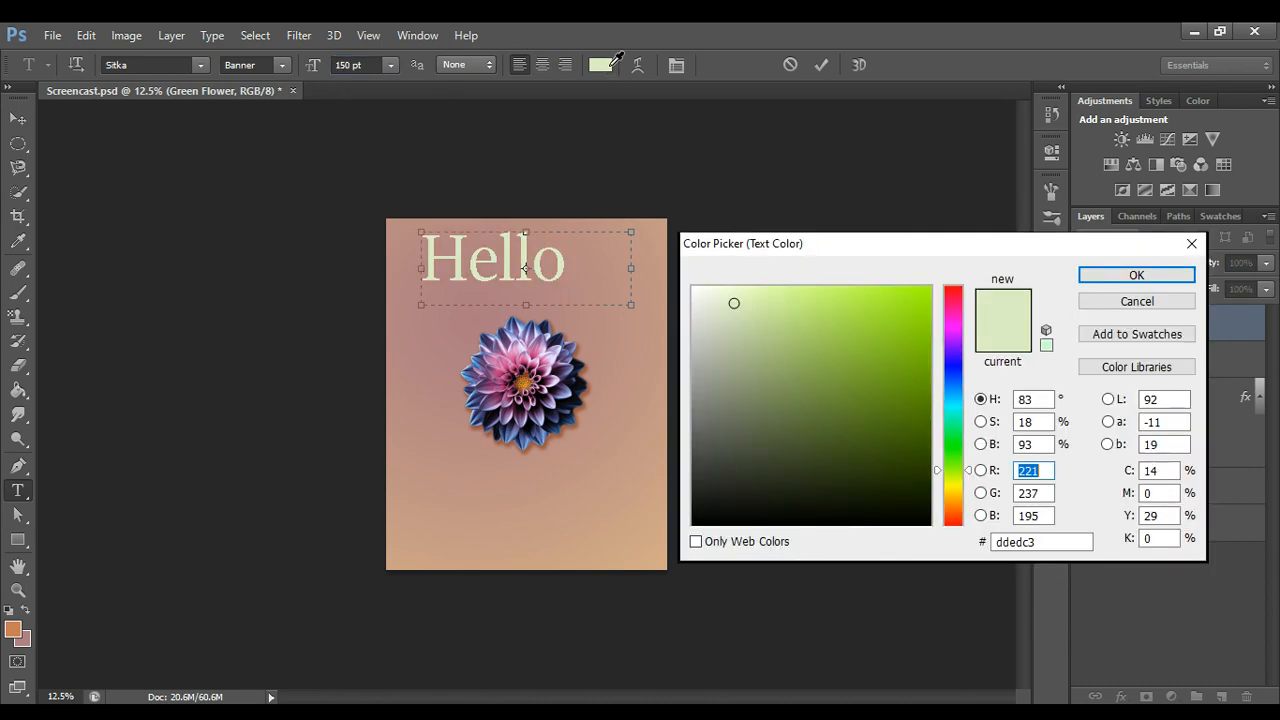
click(544, 356)
drag(551, 356, 518, 378)
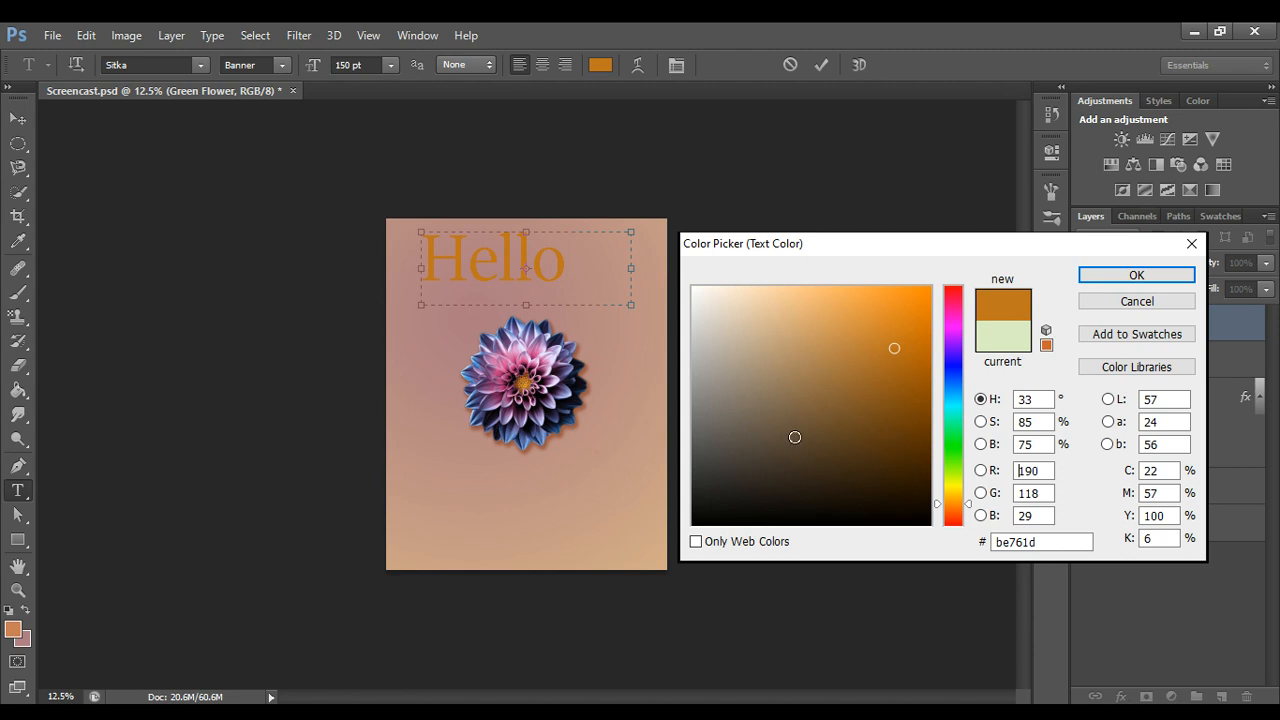
click(1127, 277)
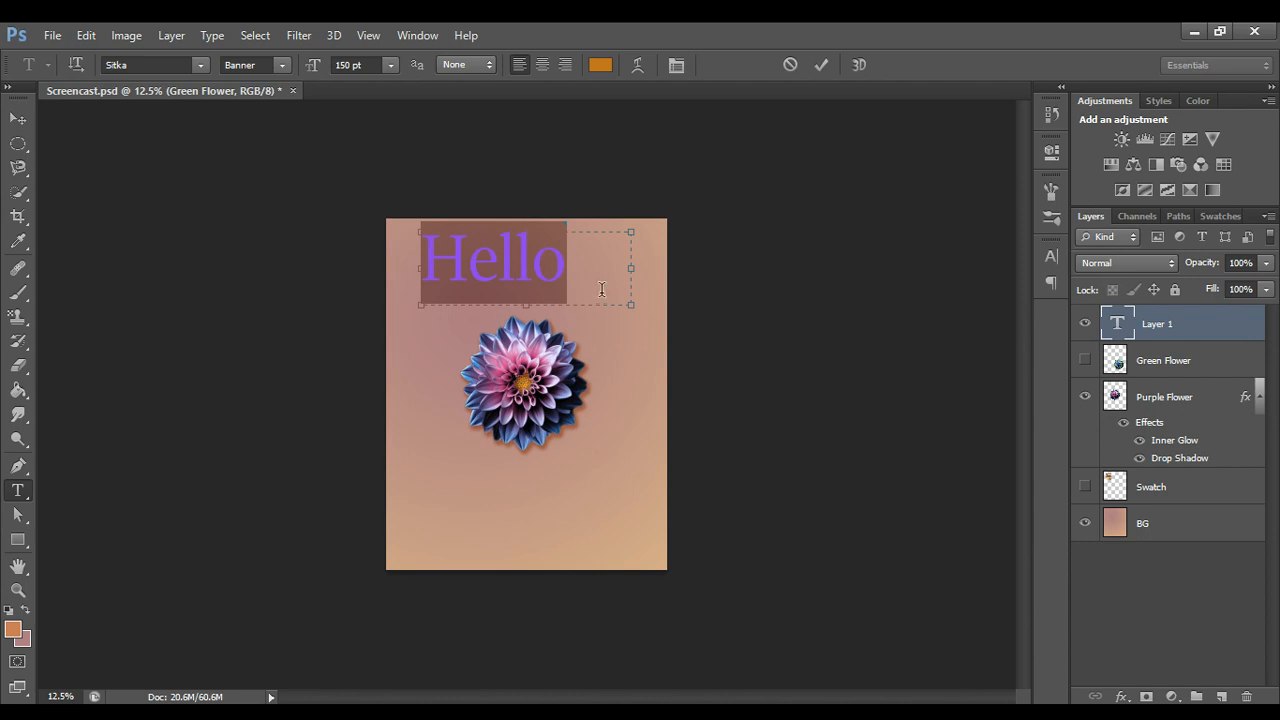
- Shrink the text box to fit "Hello", commit the text and move it to the horizontal center above the flower
drag(632, 308, 569, 299)
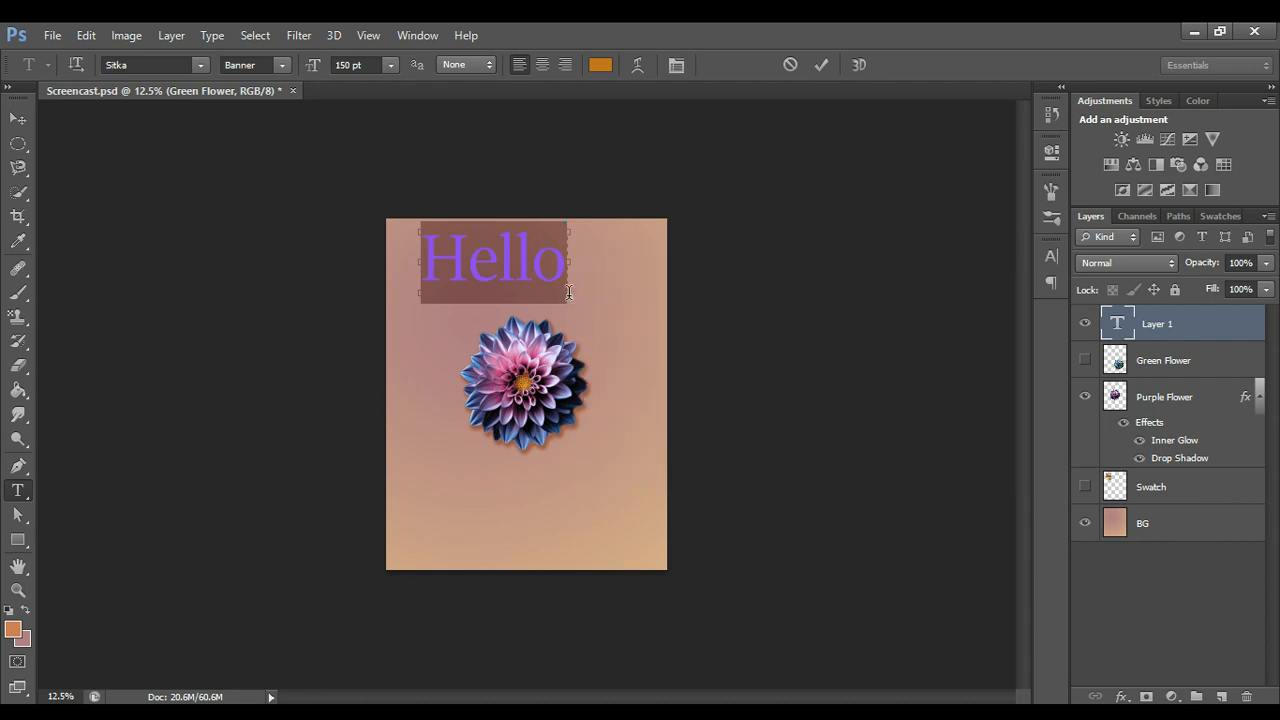
click(14, 121)
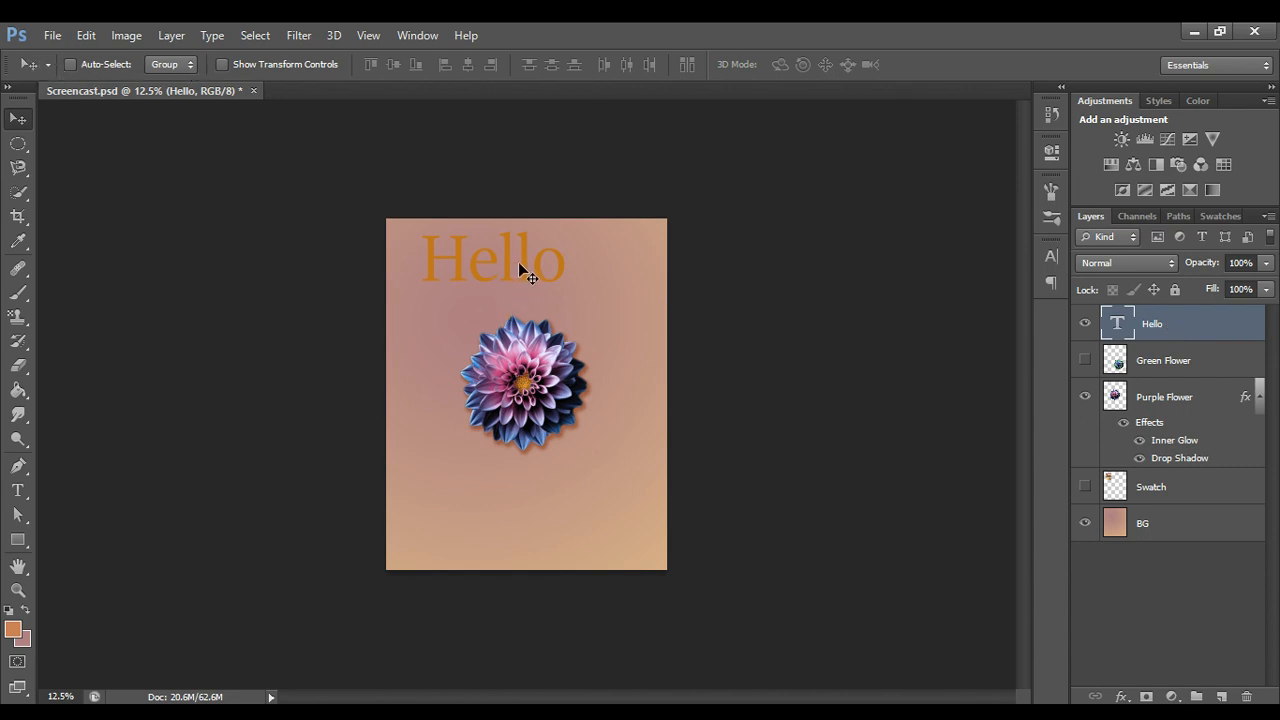
drag(516, 264, 539, 285)
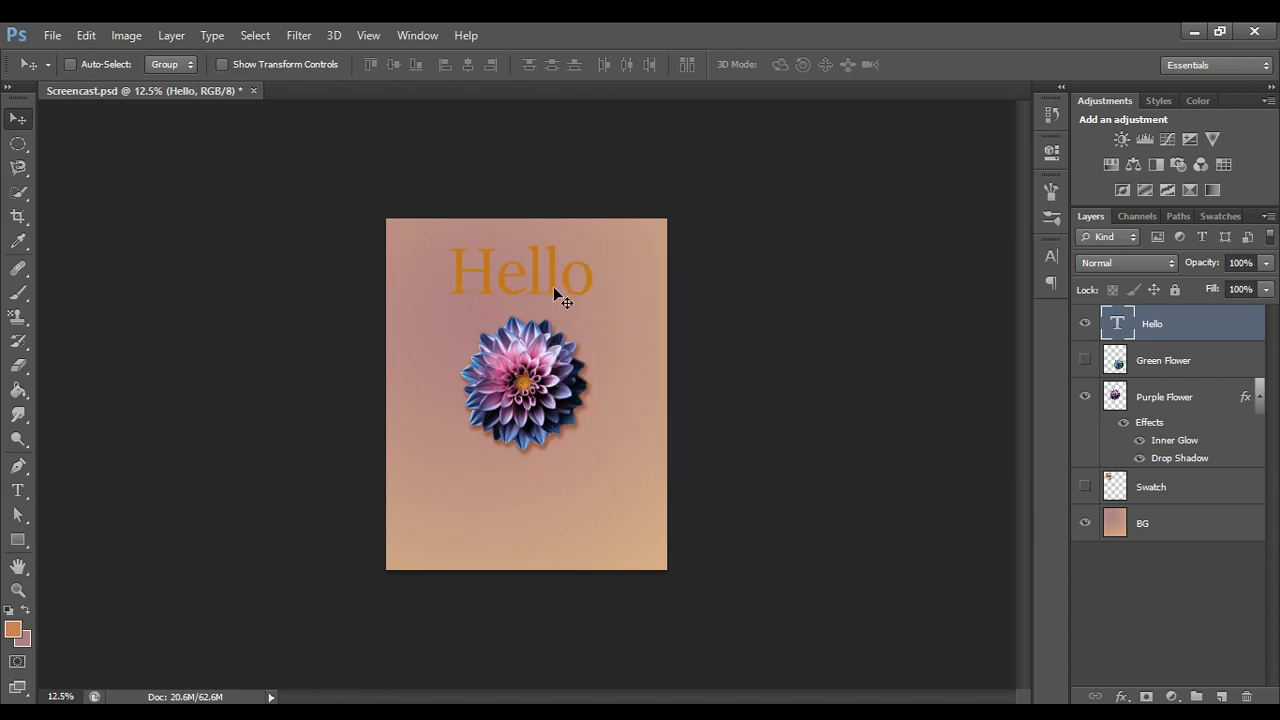
- Try the "Hello" text at the canvas's upper-left and upper-right corners, returning it to the center above the flower
drag(548, 287, 486, 278)
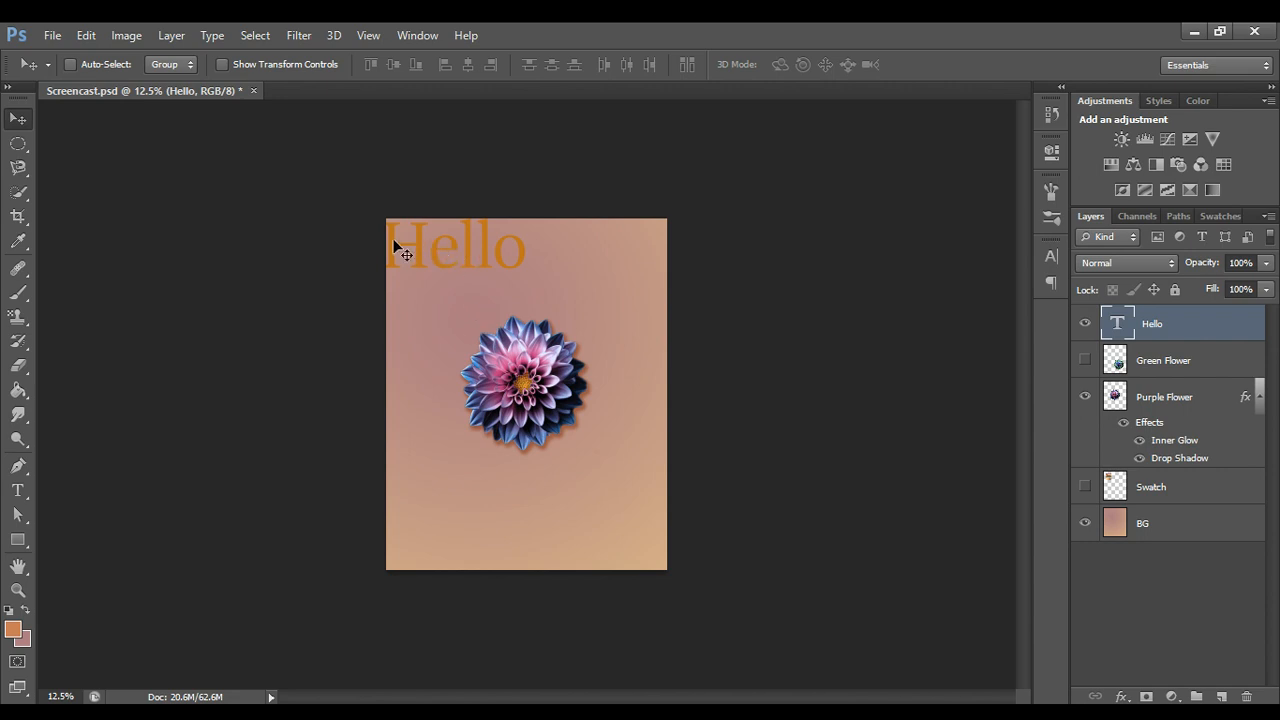
drag(432, 262, 584, 263)
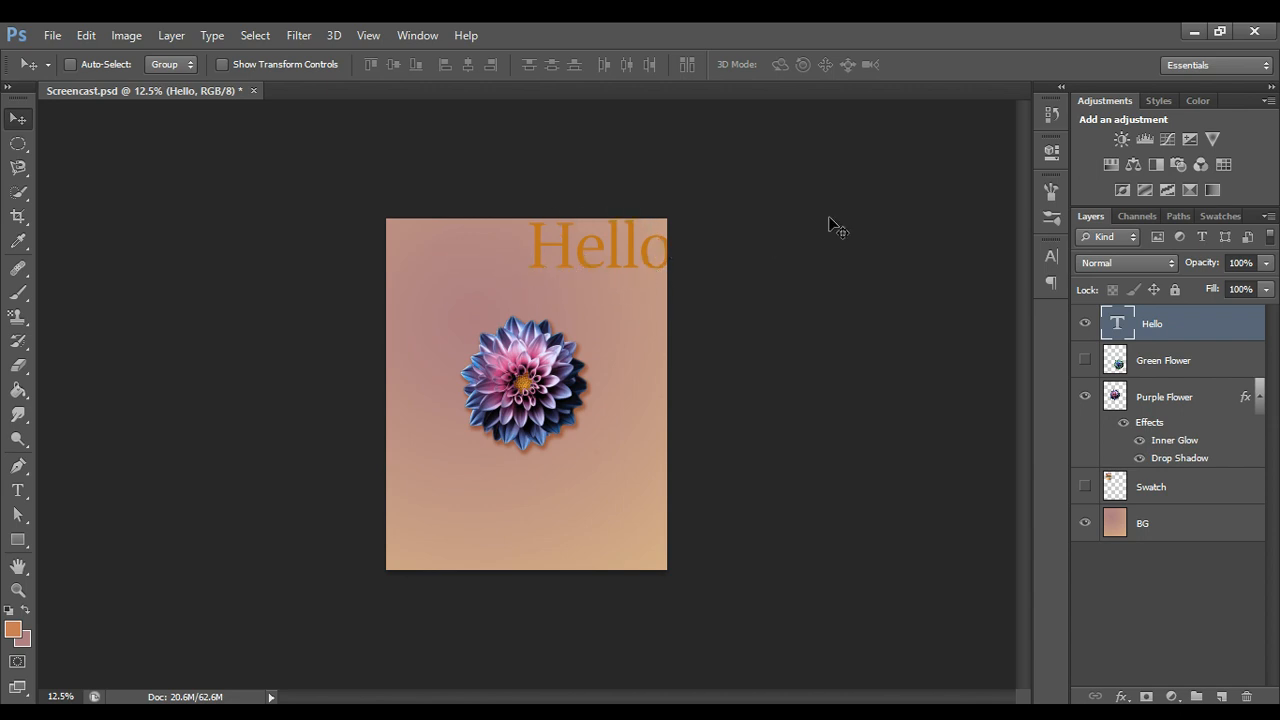
mouse_move(635, 252)
mouse_down()
mouse_move(615, 264)
mouse_move(637, 268)
mouse_up()
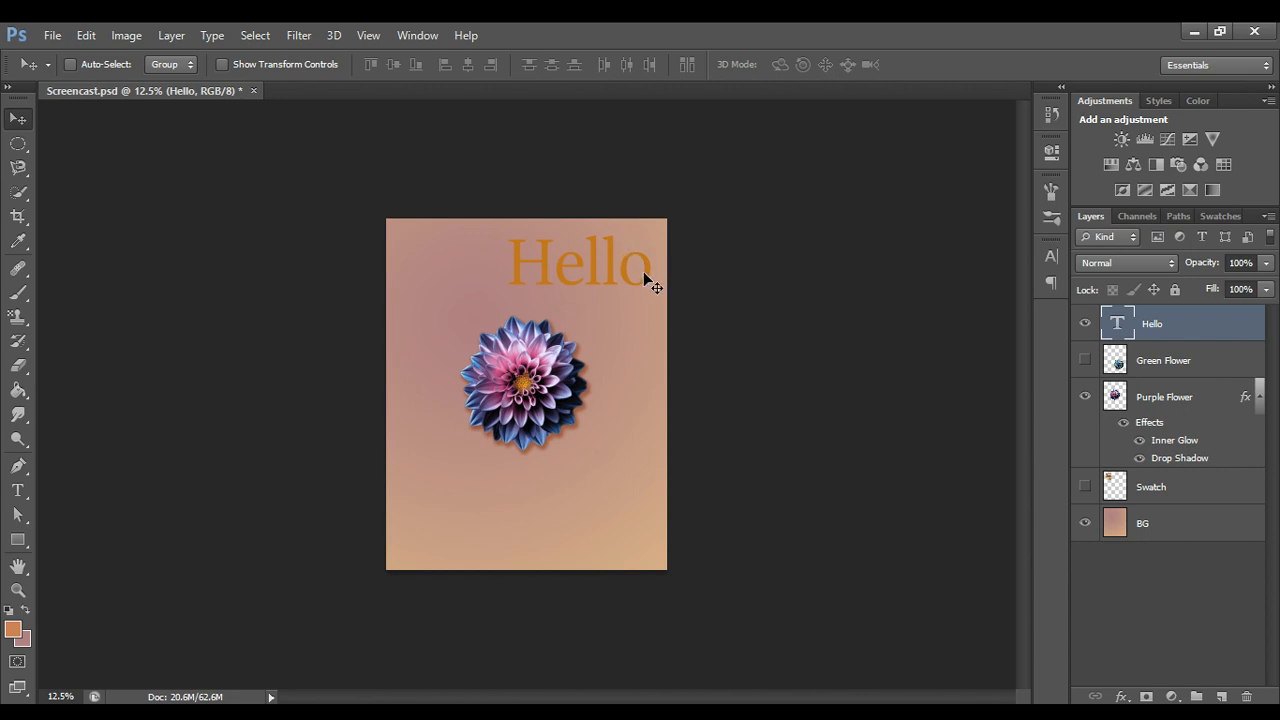
drag(644, 271, 551, 289)
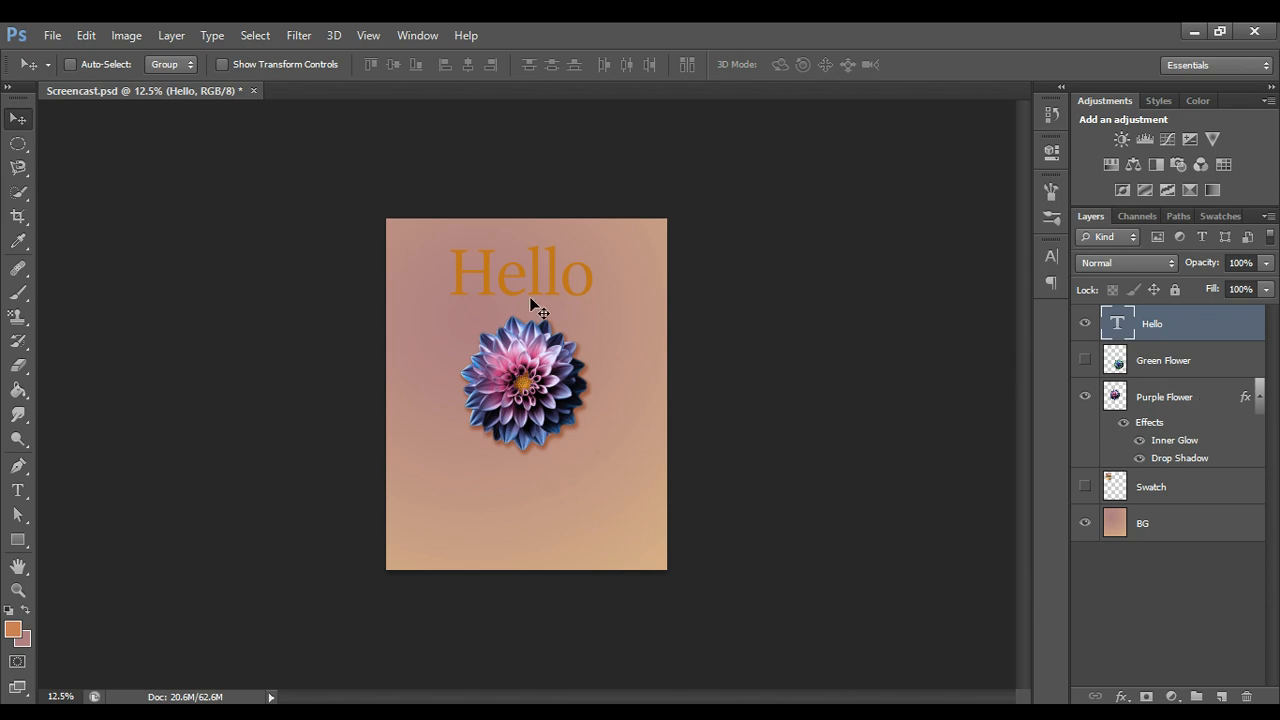
double_click(1117, 326)
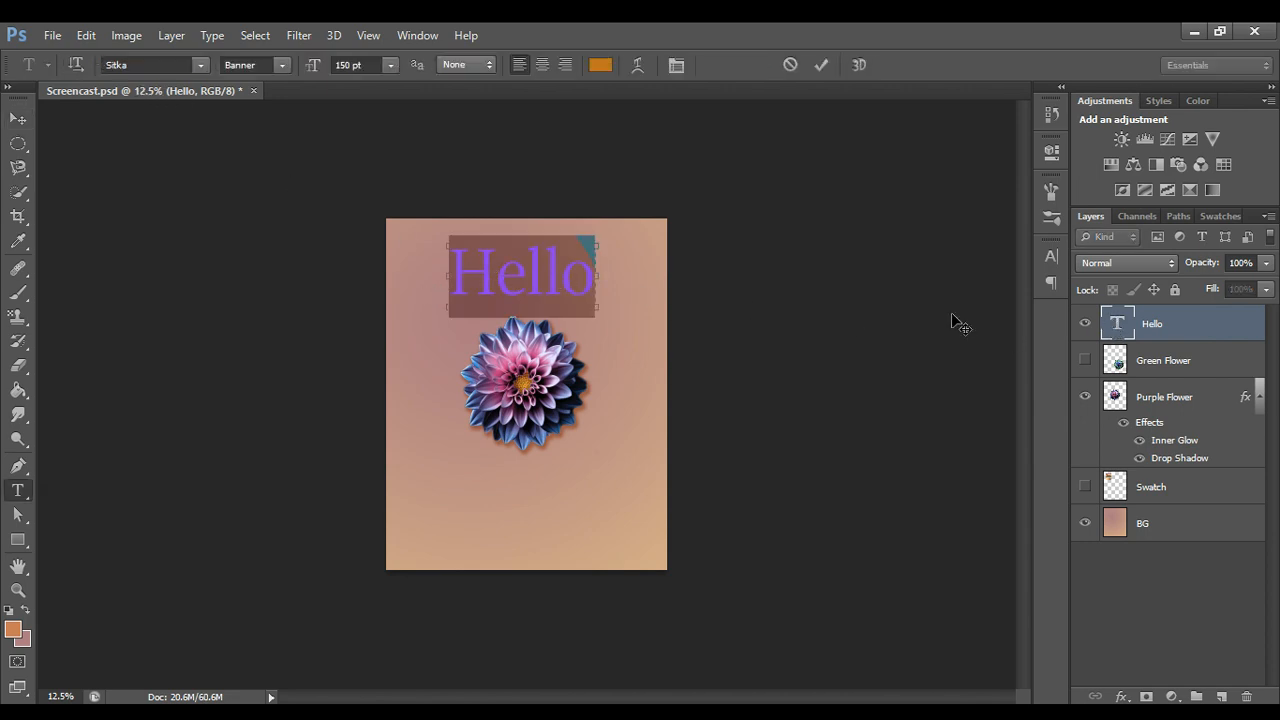
key(ctrl+Return)
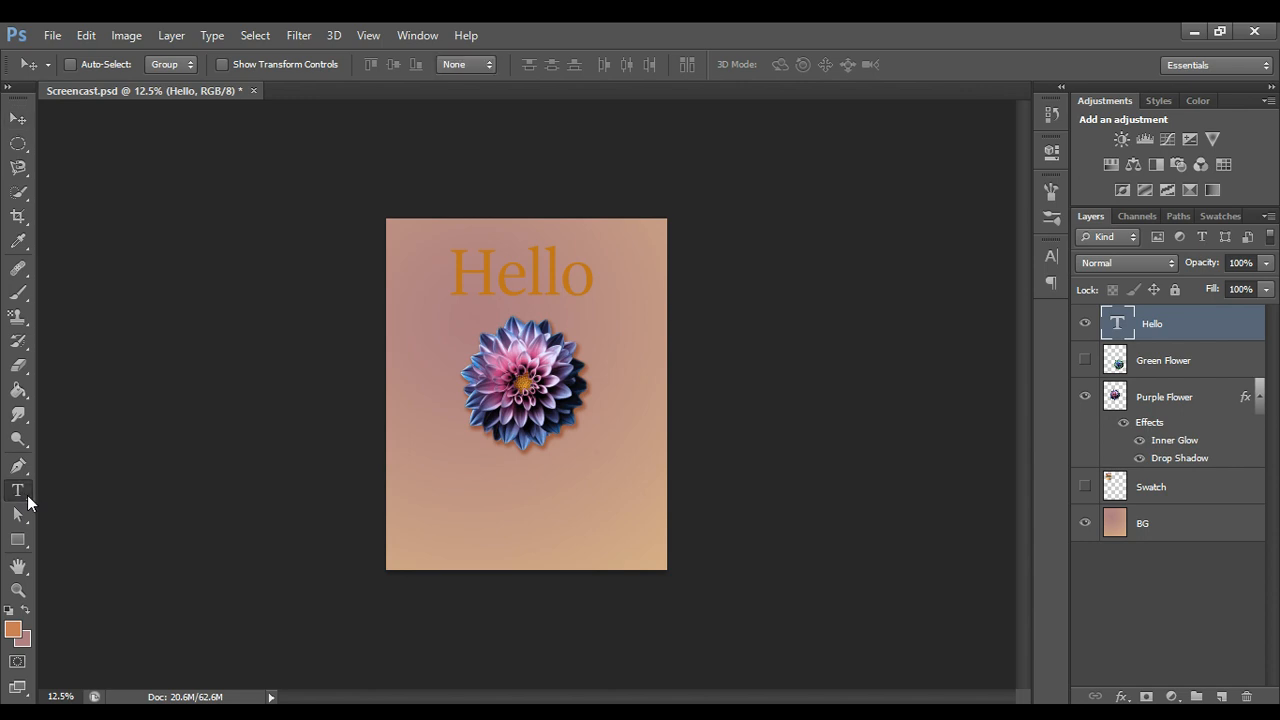
click(527, 272)
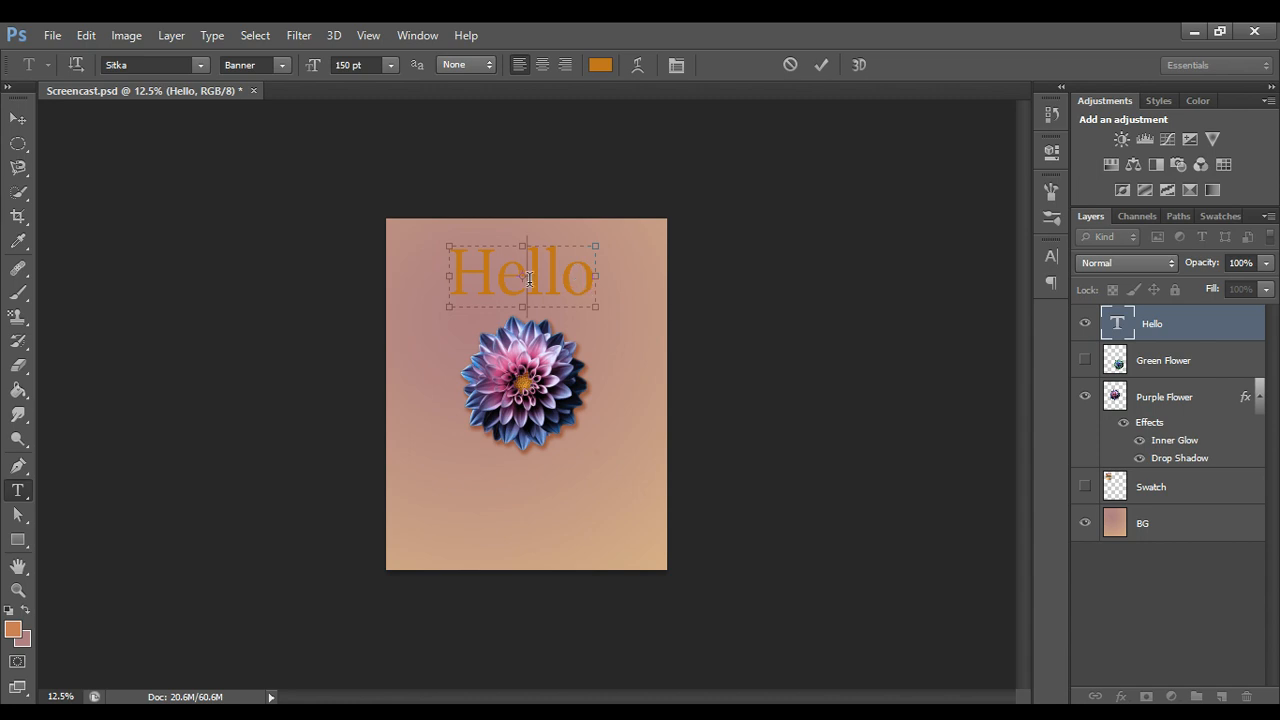
- Select all of the "Hello" text and display its character settings beside the artwork
double_click(1119, 321)
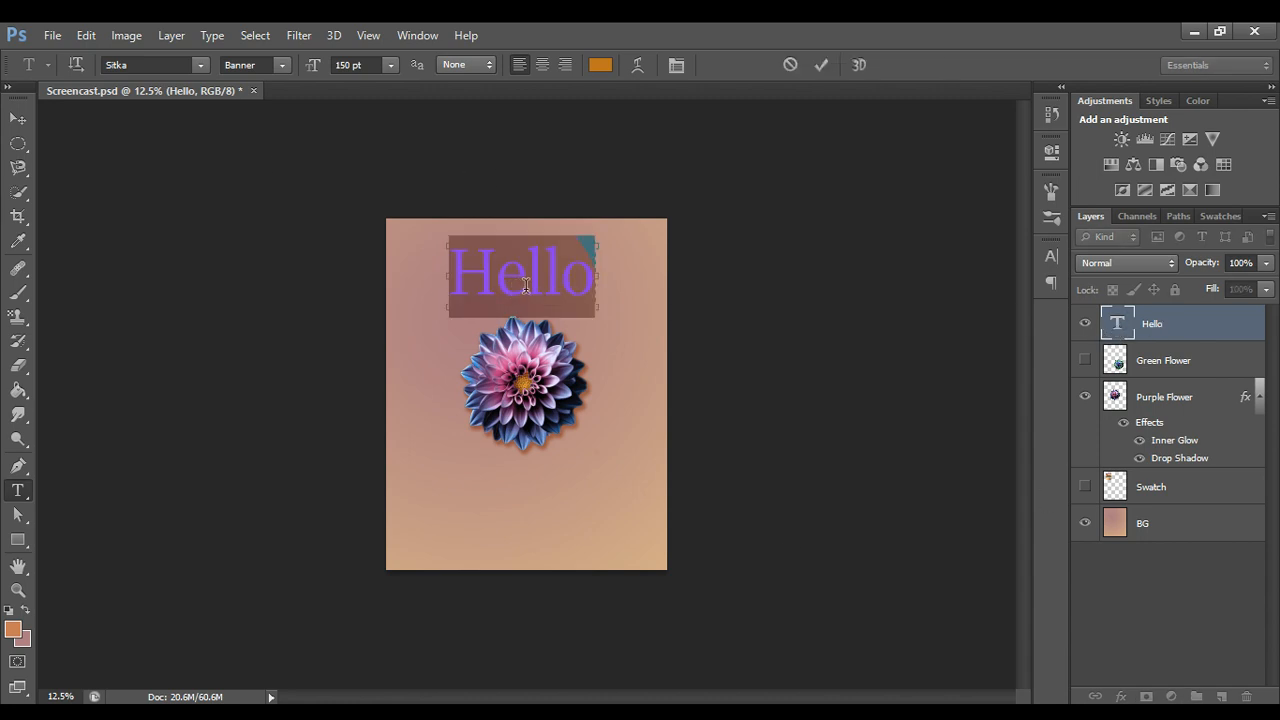
click(684, 67)
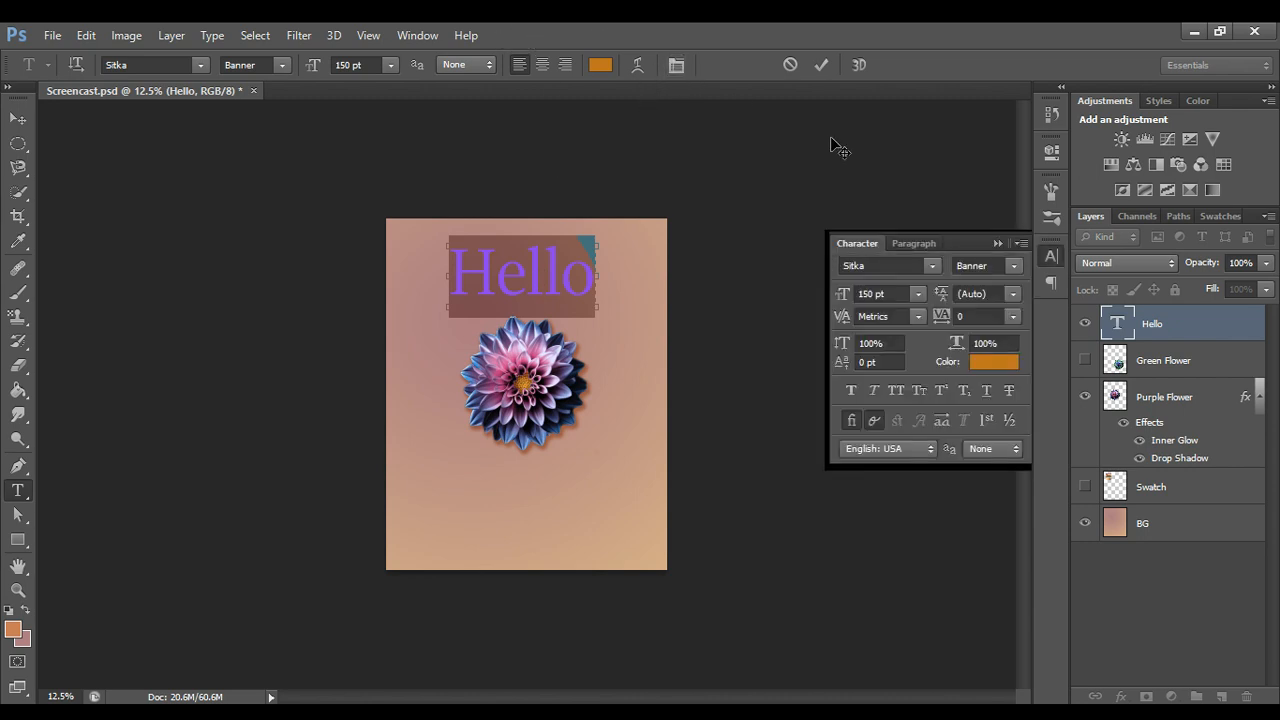
drag(961, 240, 895, 166)
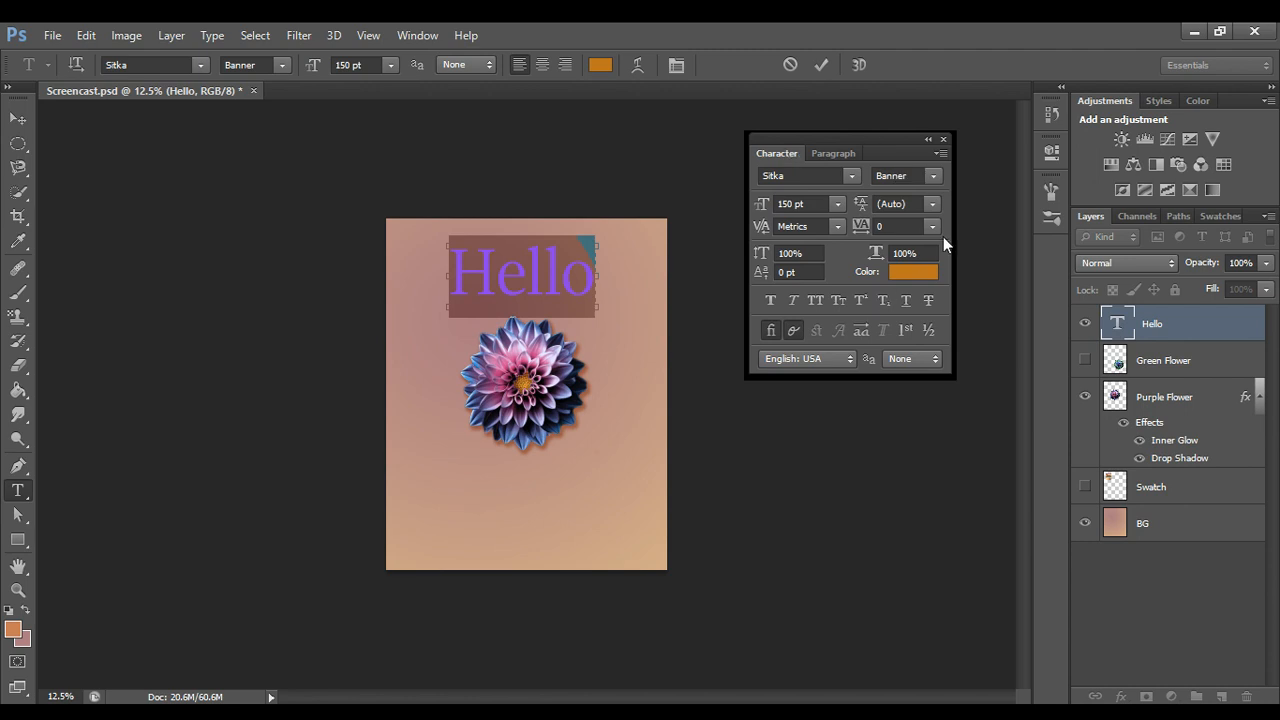
click(832, 153)
click(778, 154)
- Widen the text box toward the canvas's right edge and set the tracking of "Hello" to 75
drag(599, 284, 629, 284)
click(932, 226)
click(930, 491)
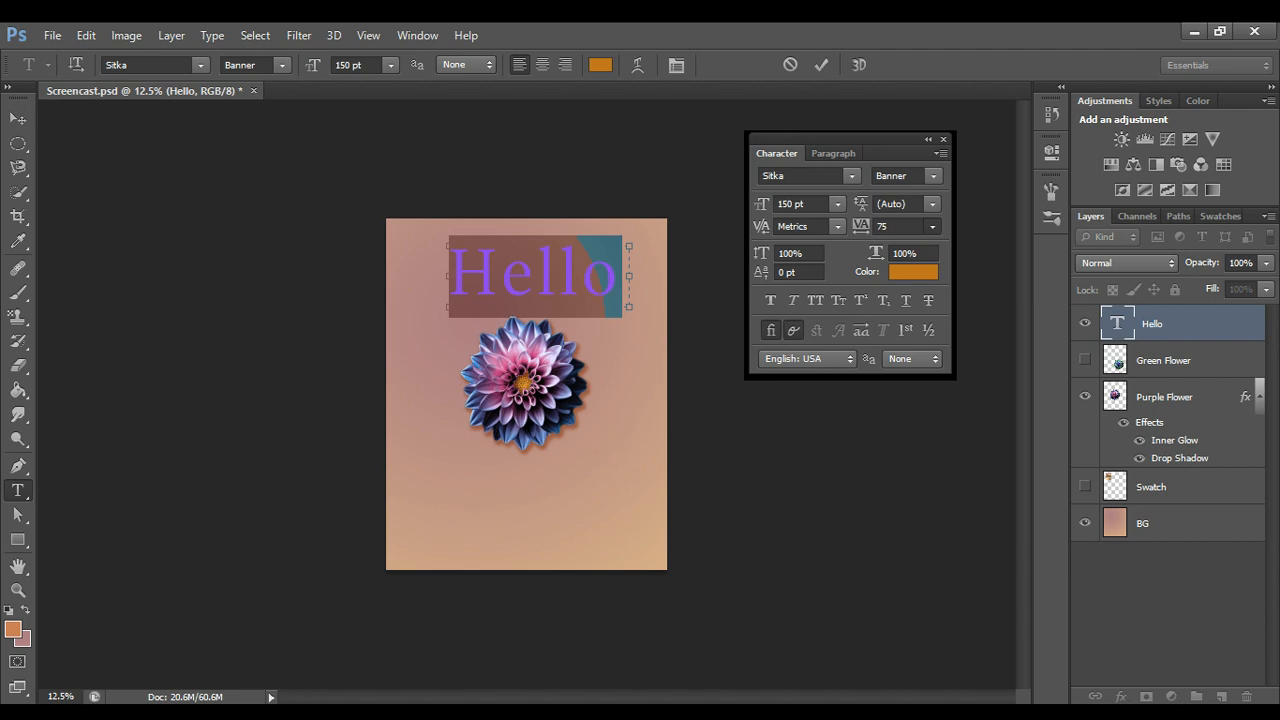
- Undo the last tracking change and try tracking values of 50 and 200 on "Hello"
key(ctrl+z)
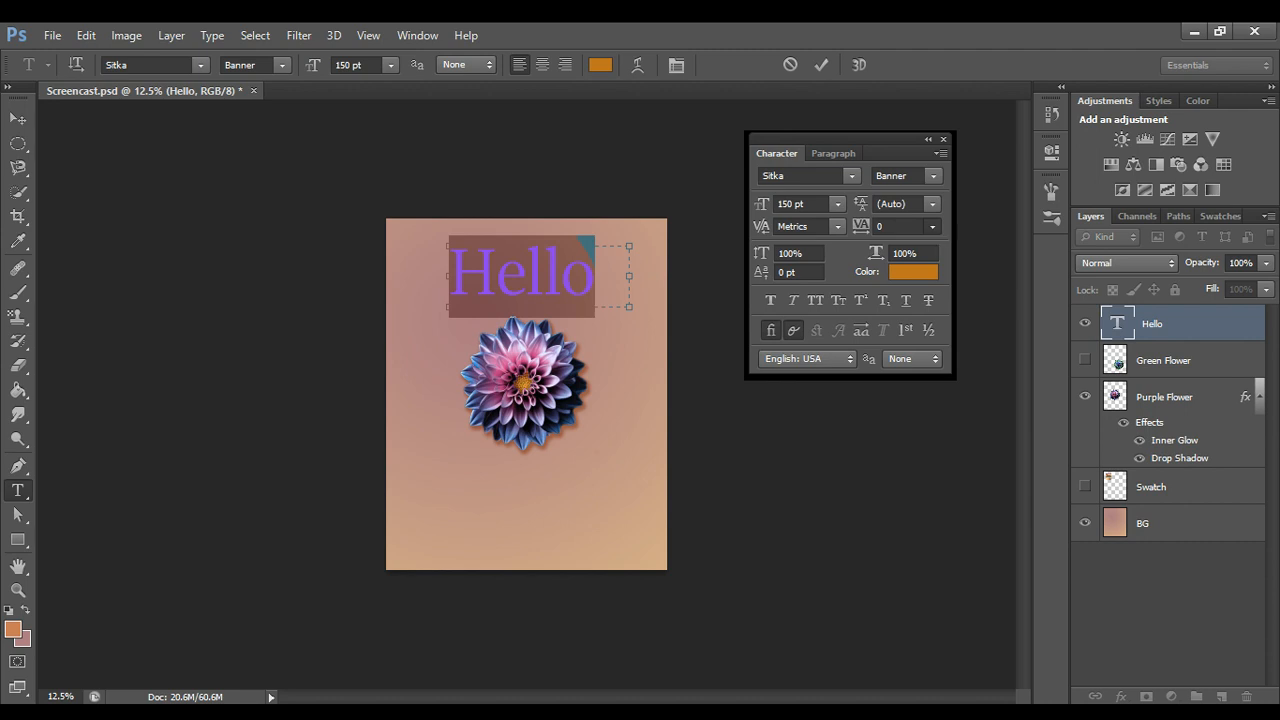
click(932, 226)
click(928, 474)
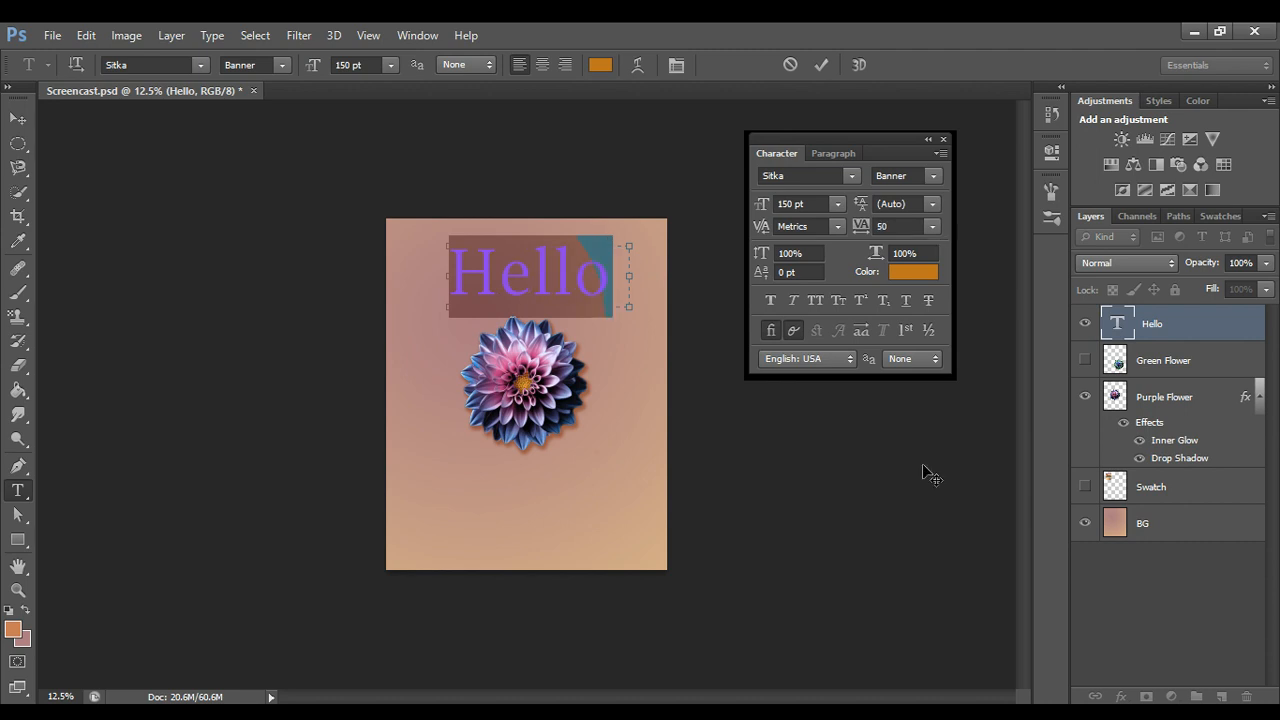
click(932, 226)
click(899, 520)
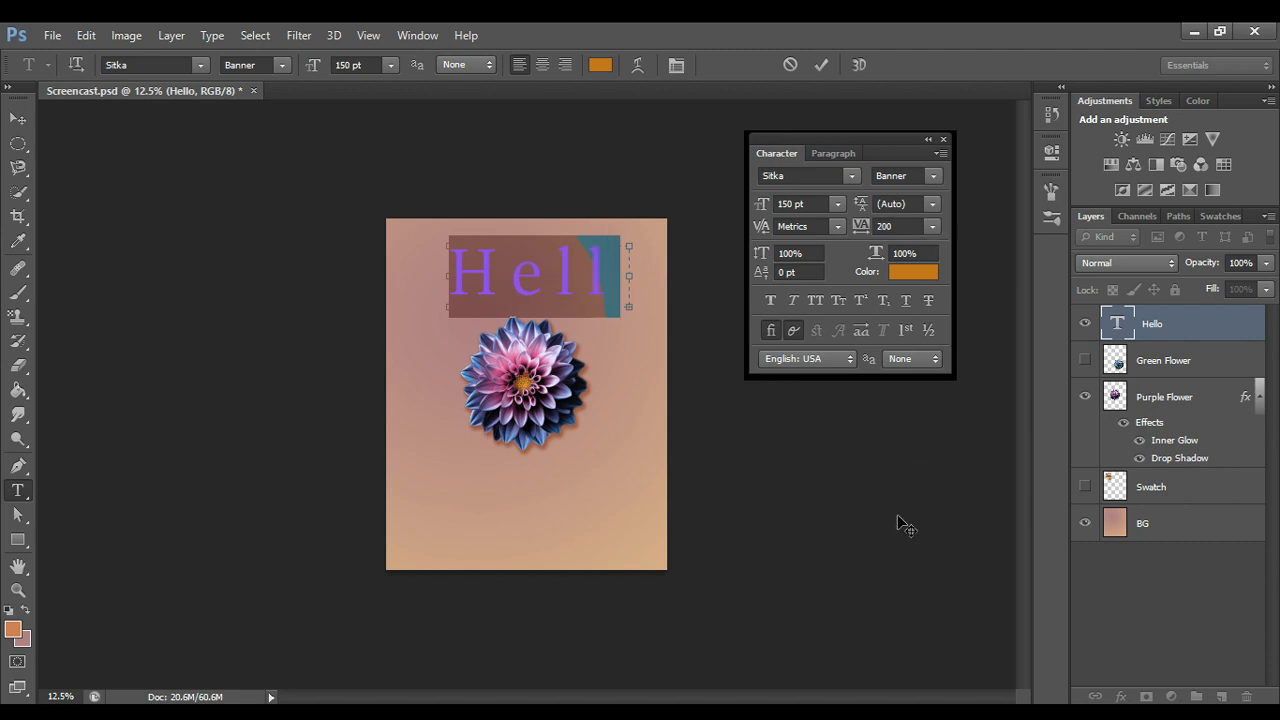
- Widen the text box further toward the canvas's right edge and set the tracking of all its text to 50
click(629, 272)
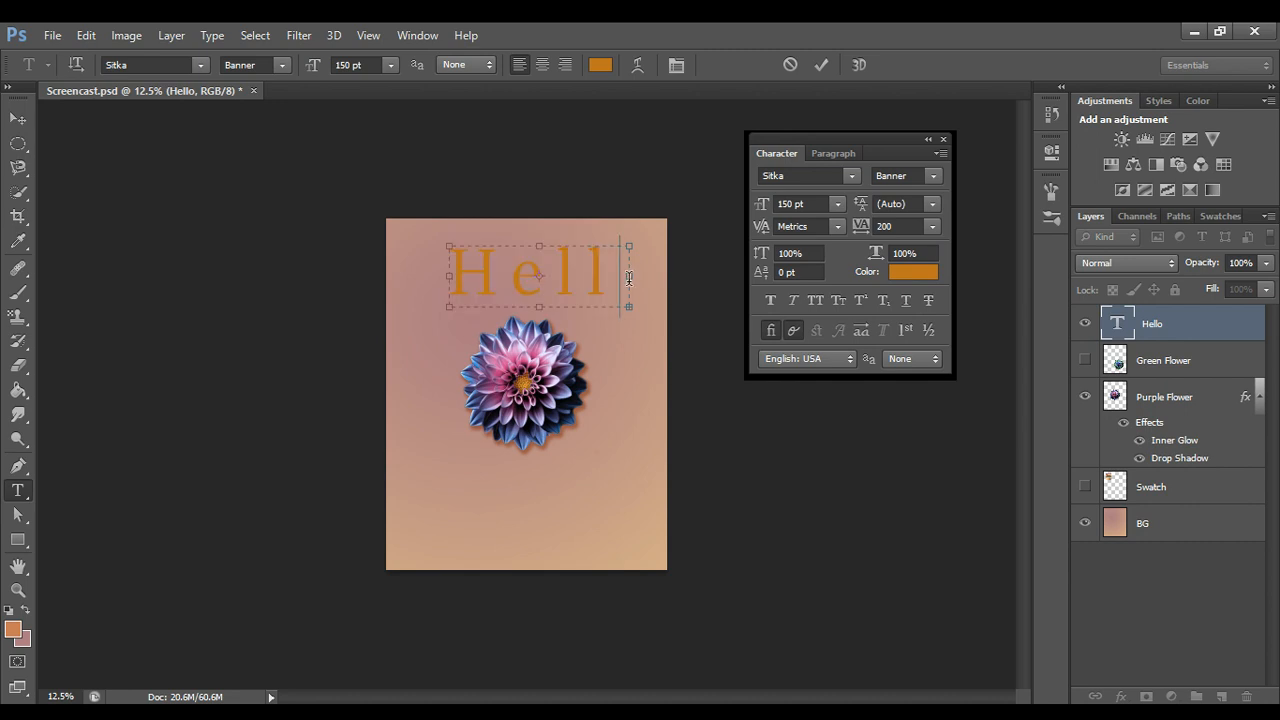
mouse_move(630, 279)
mouse_down()
mouse_move(664, 290)
mouse_move(652, 291)
mouse_up()
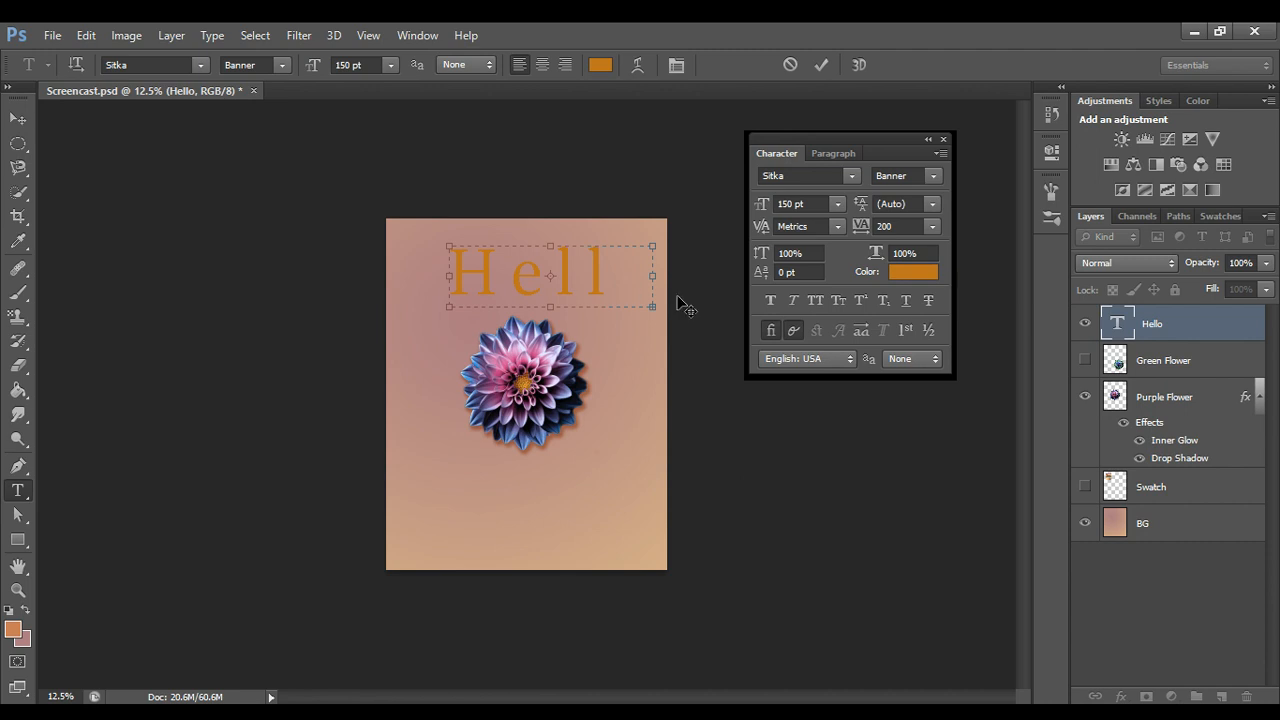
key(ctrl+a)
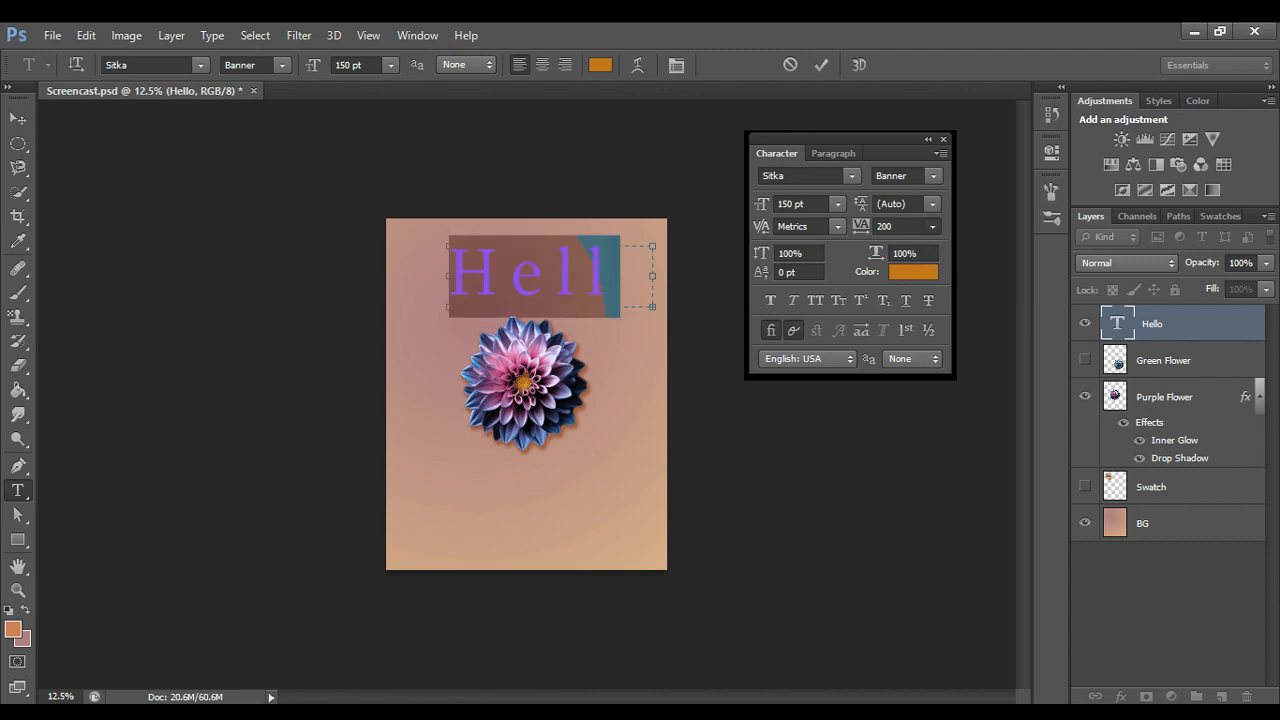
click(924, 469)
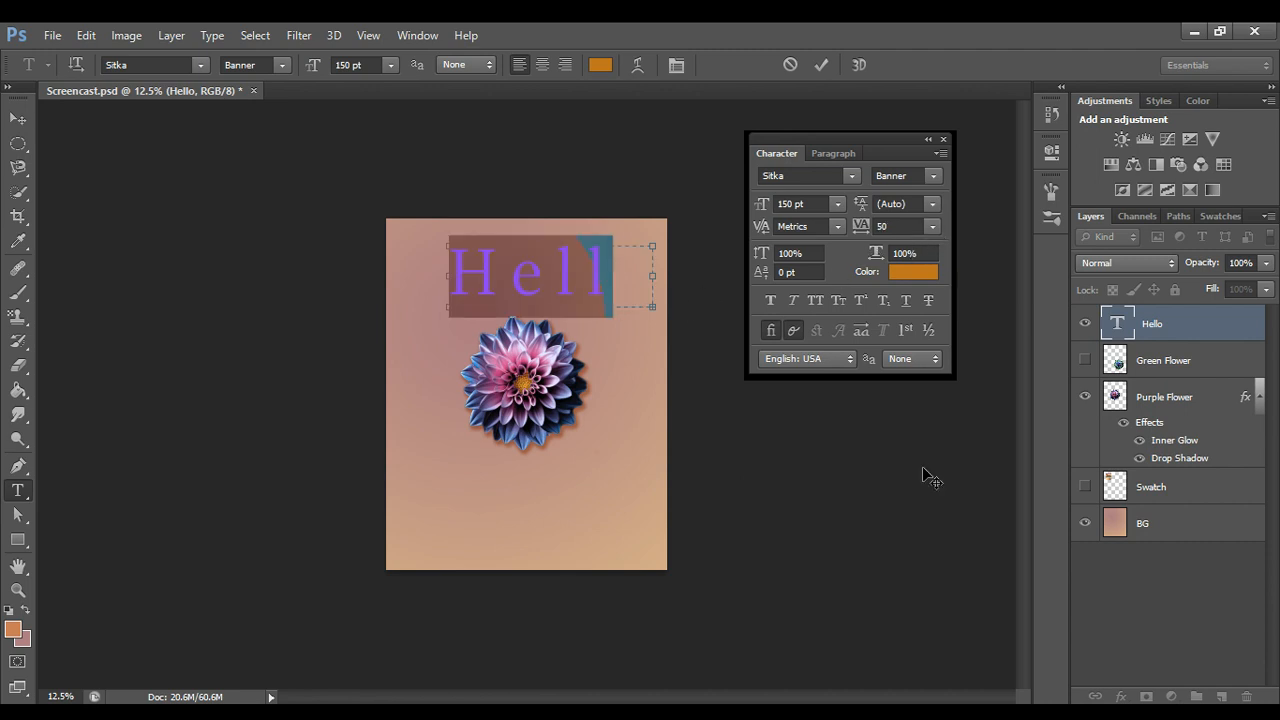
- Try a vertical scale of 10% on "Hello" and restore it to 100%
click(783, 254)
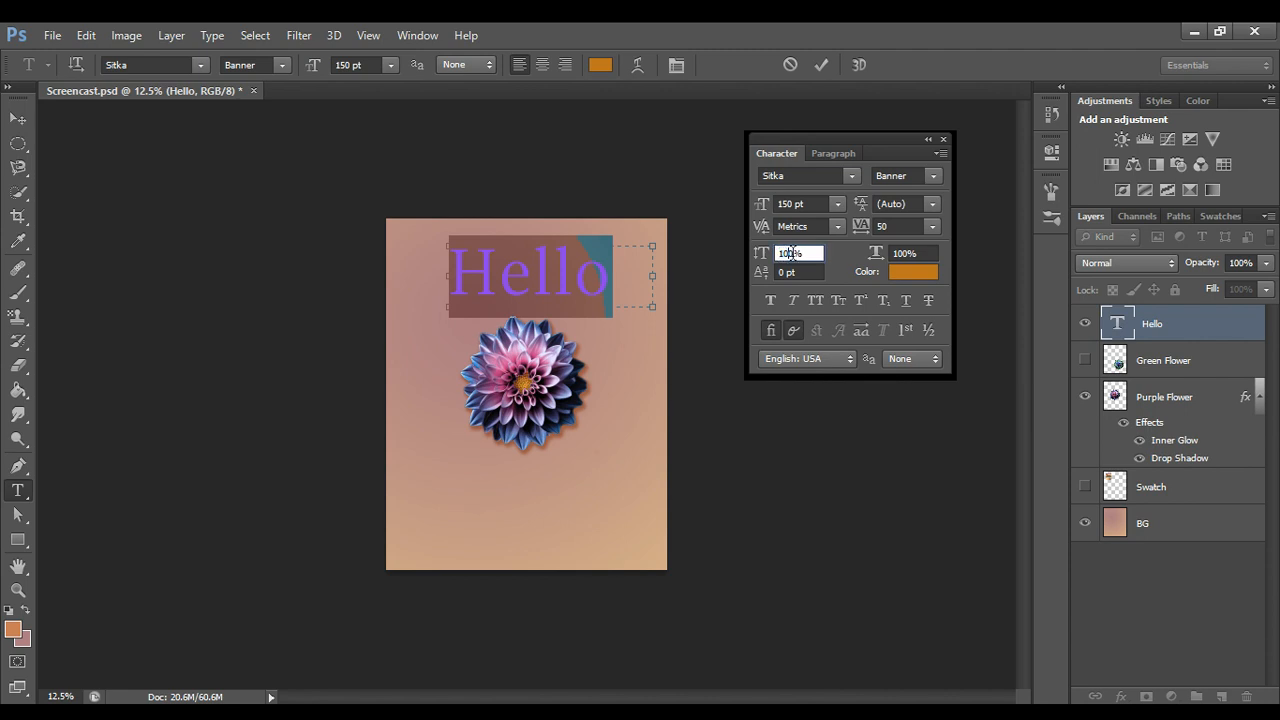
text(5)
key(BackSpace)
key(BackSpace)
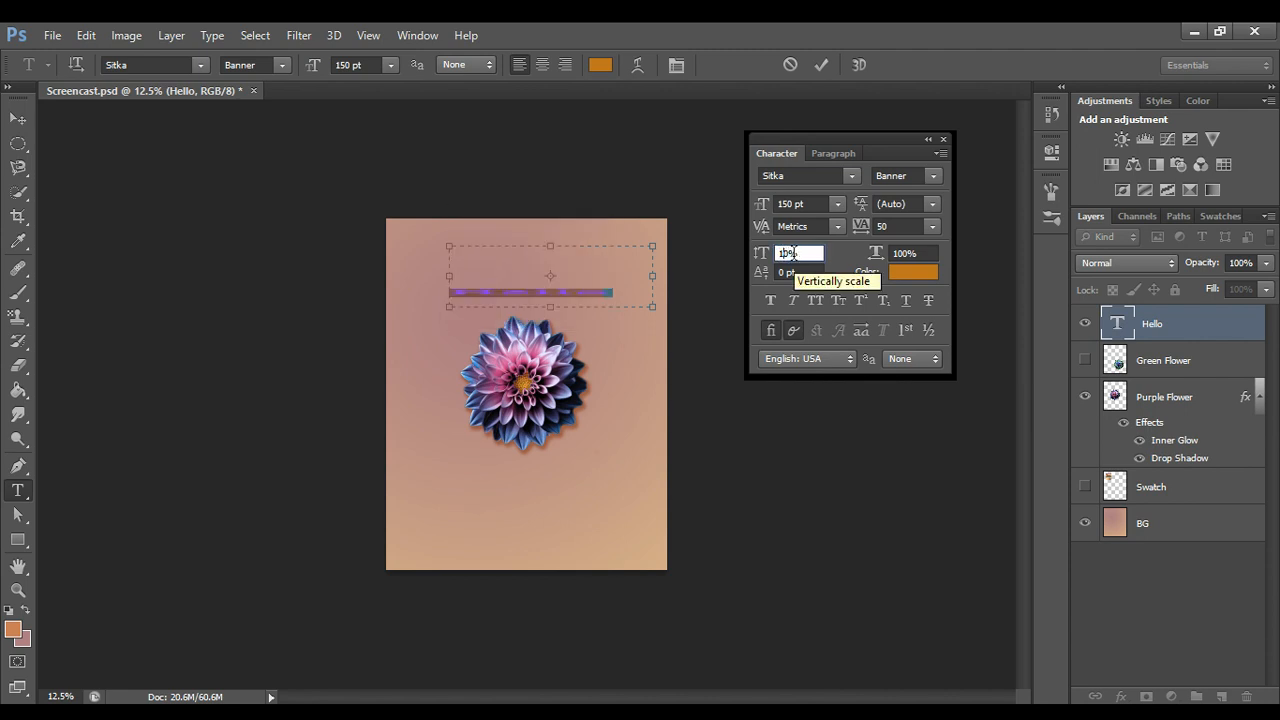
text(100)
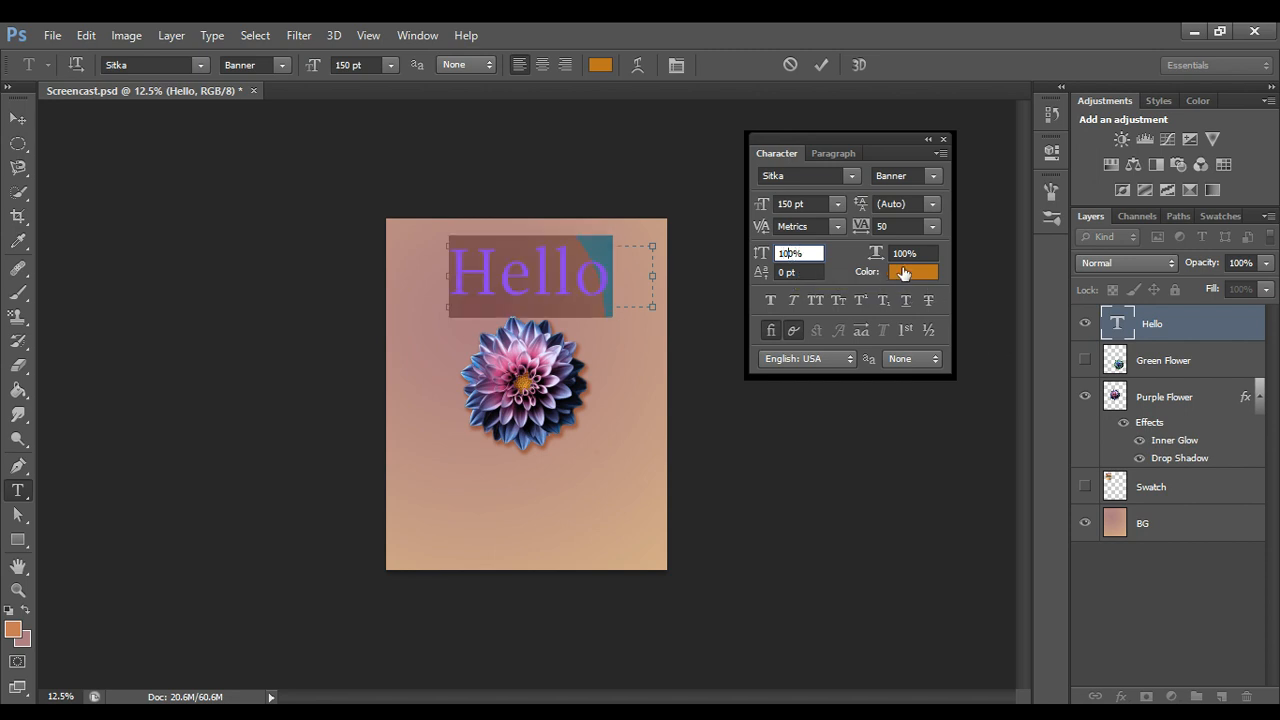
- Try a reduced horizontal scale on "Hello" and restore it to 100%
click(904, 254)
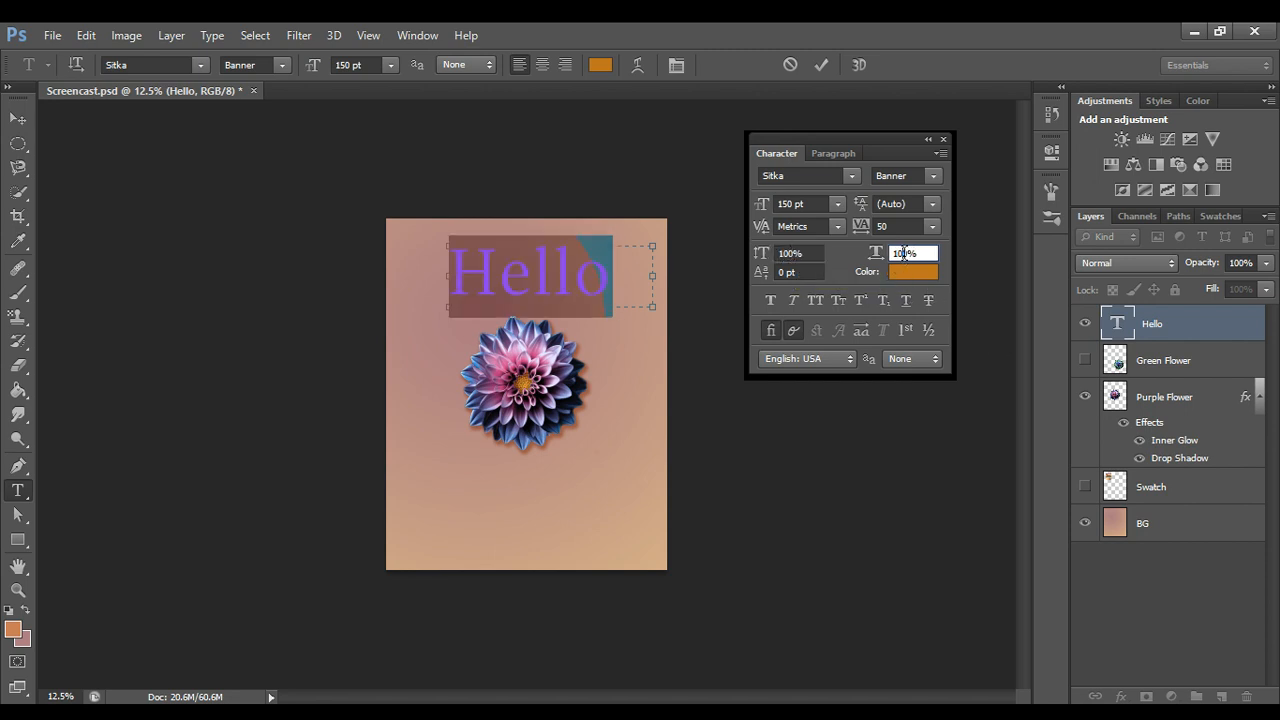
key(BackSpace)
text(5)
key(BackSpace)
key(BackSpace)
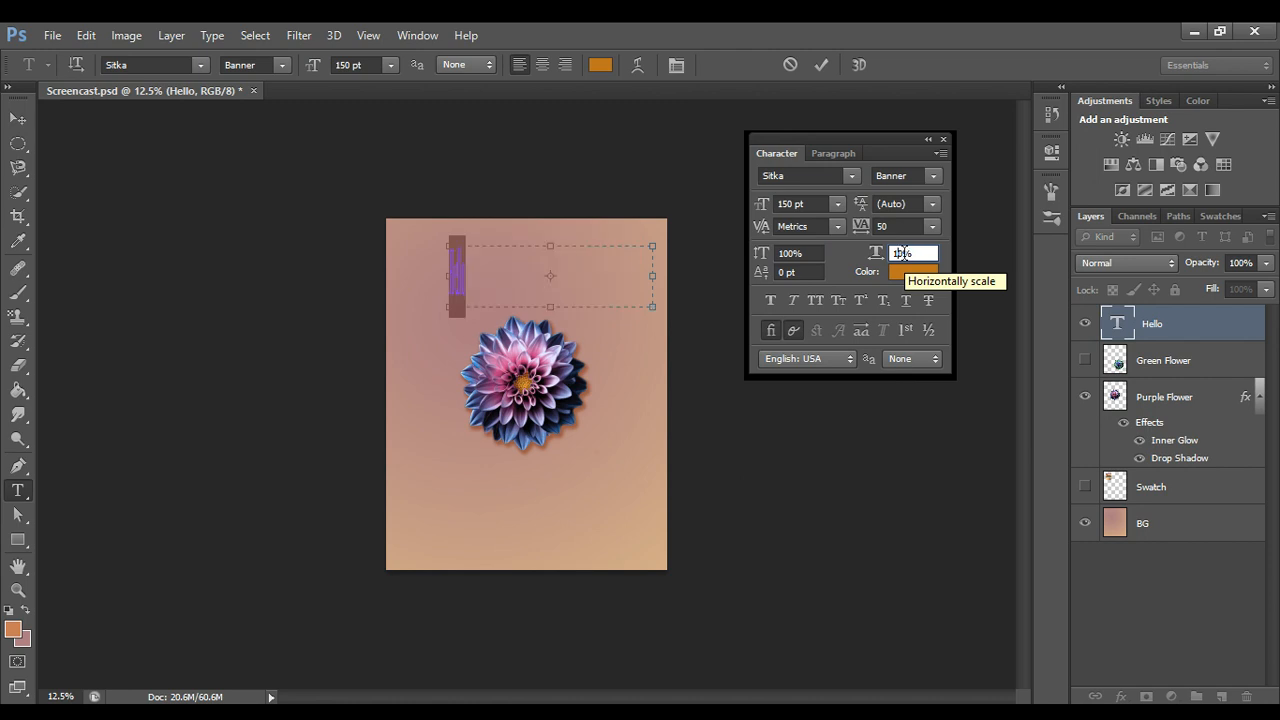
text(10)
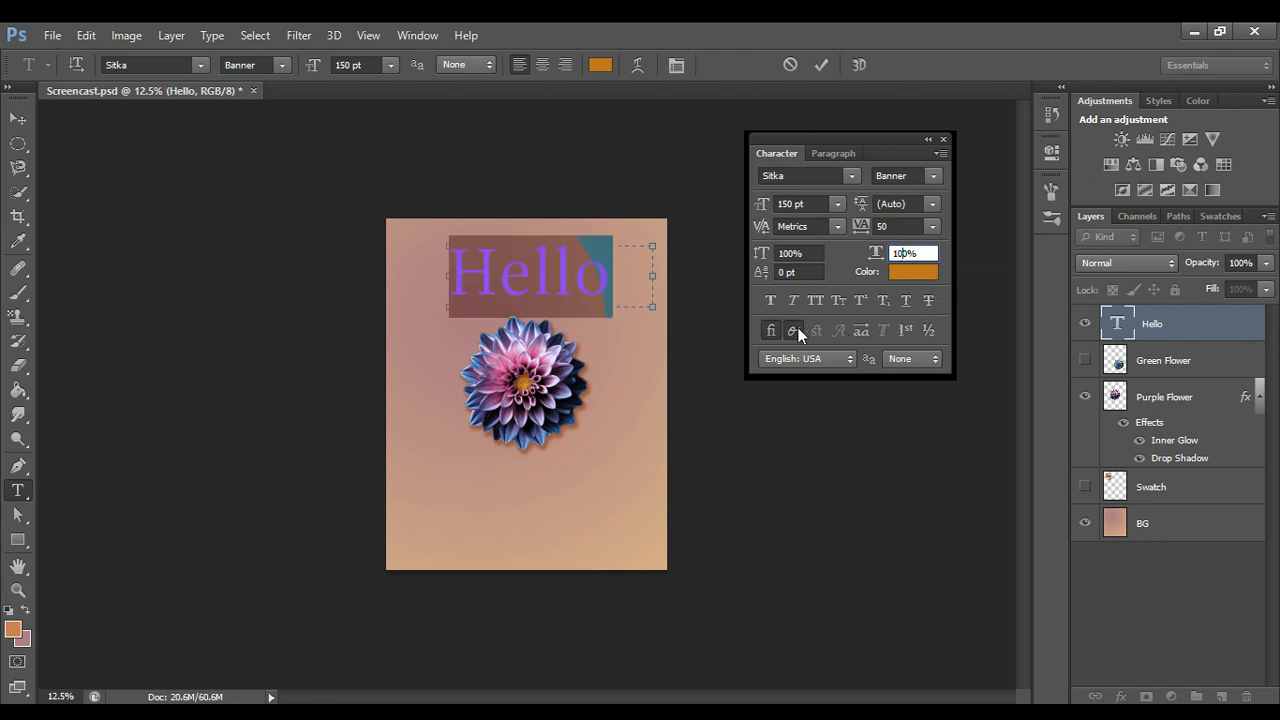
- Try faux bold, faux italic and all caps on "Hello" one after another, switching each one off again
click(774, 304)
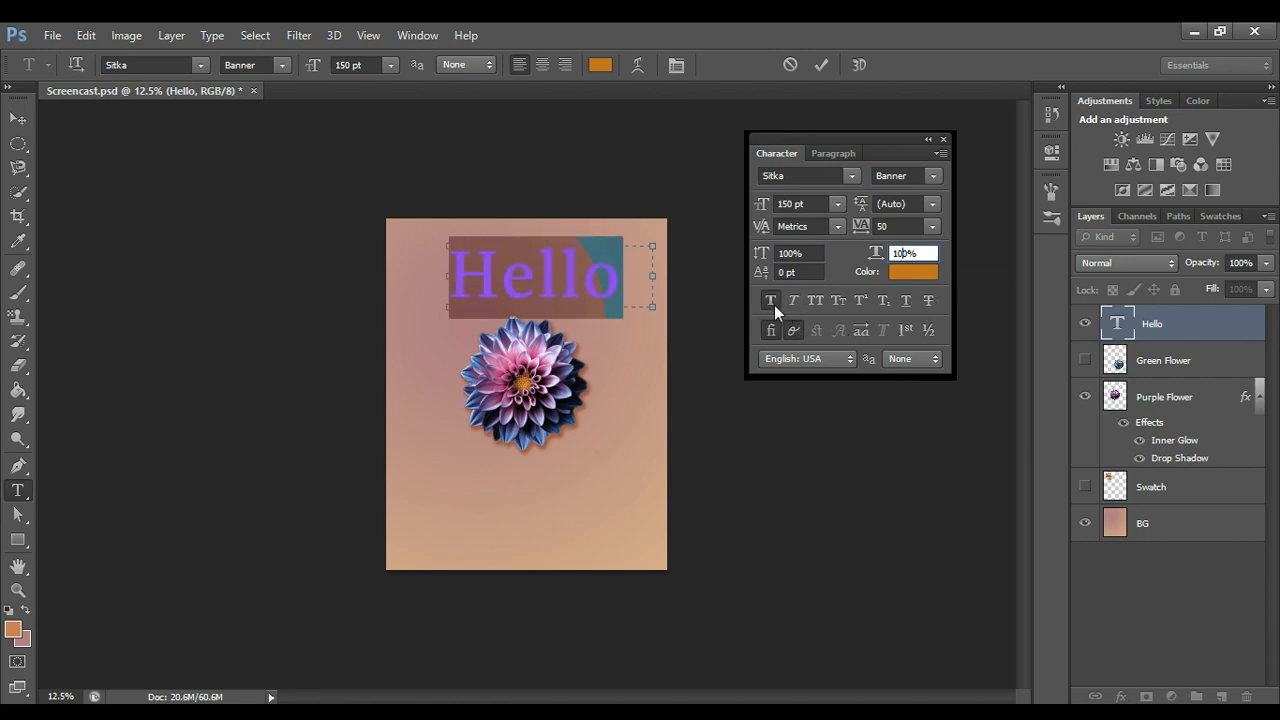
click(774, 303)
click(796, 296)
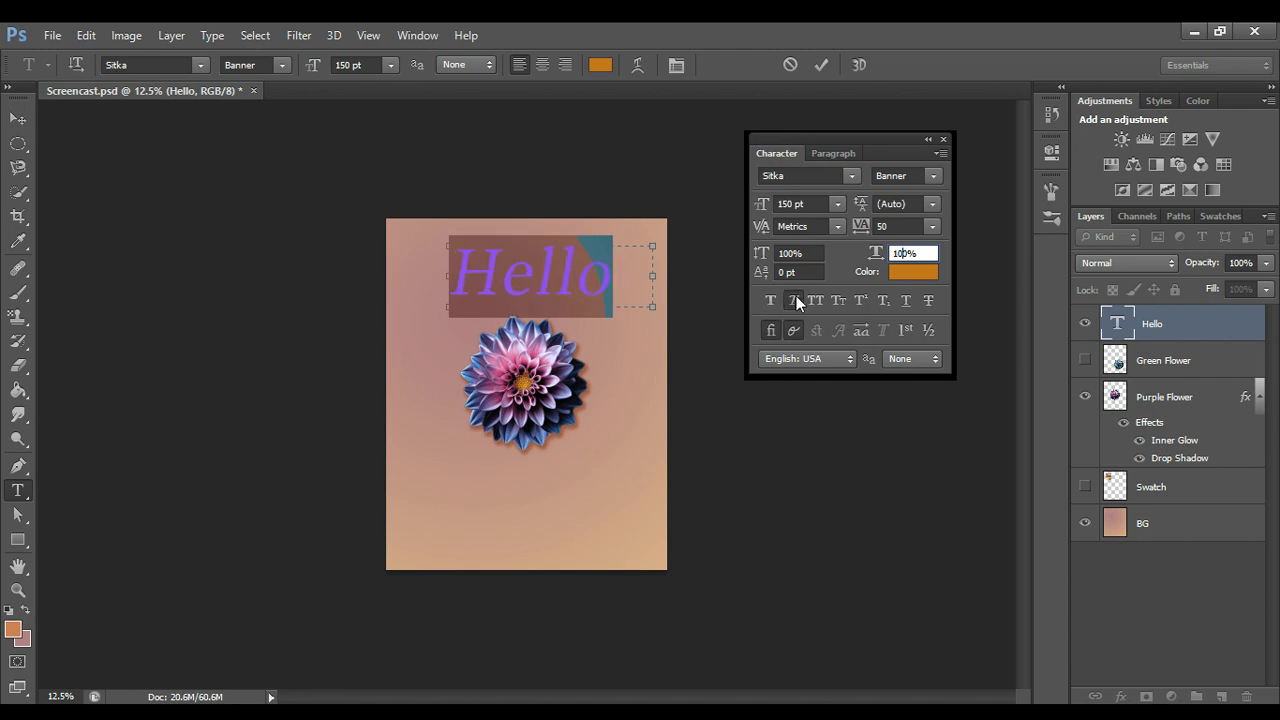
click(798, 295)
click(809, 296)
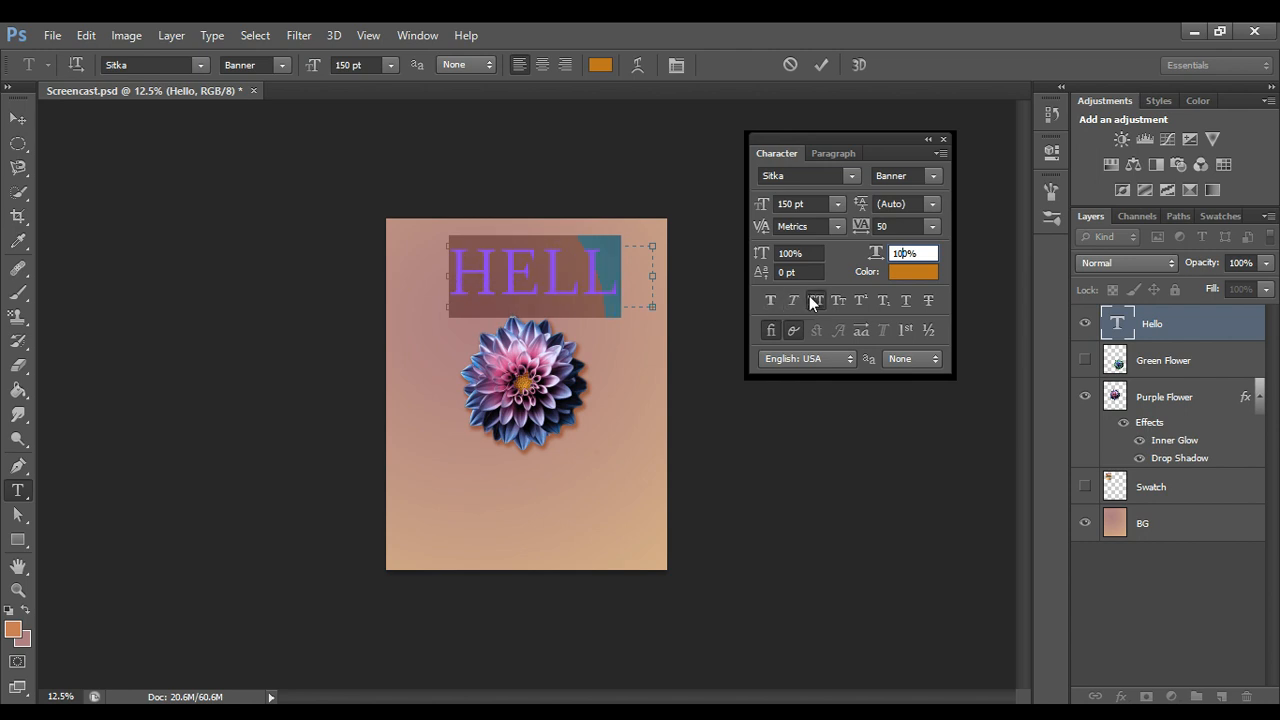
click(809, 296)
- Try small caps, superscript and faux bold with all caps on "Hello", returning the text to its regular style
click(837, 305)
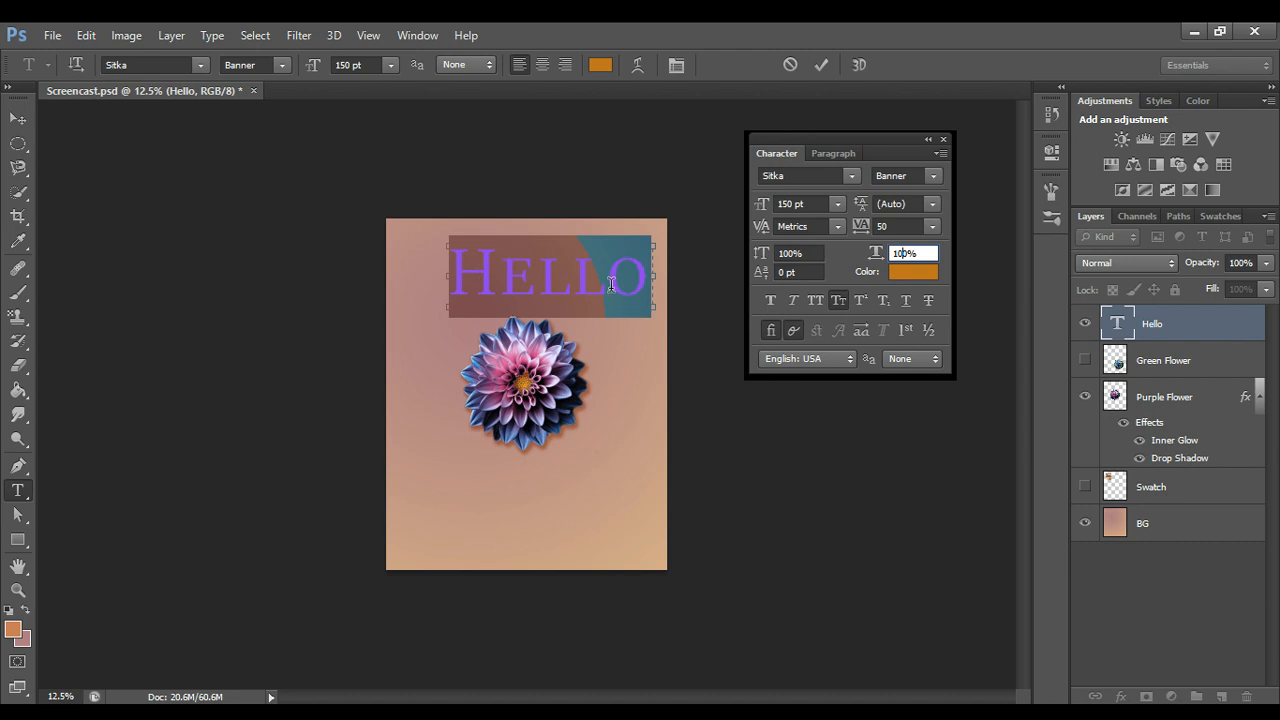
click(858, 301)
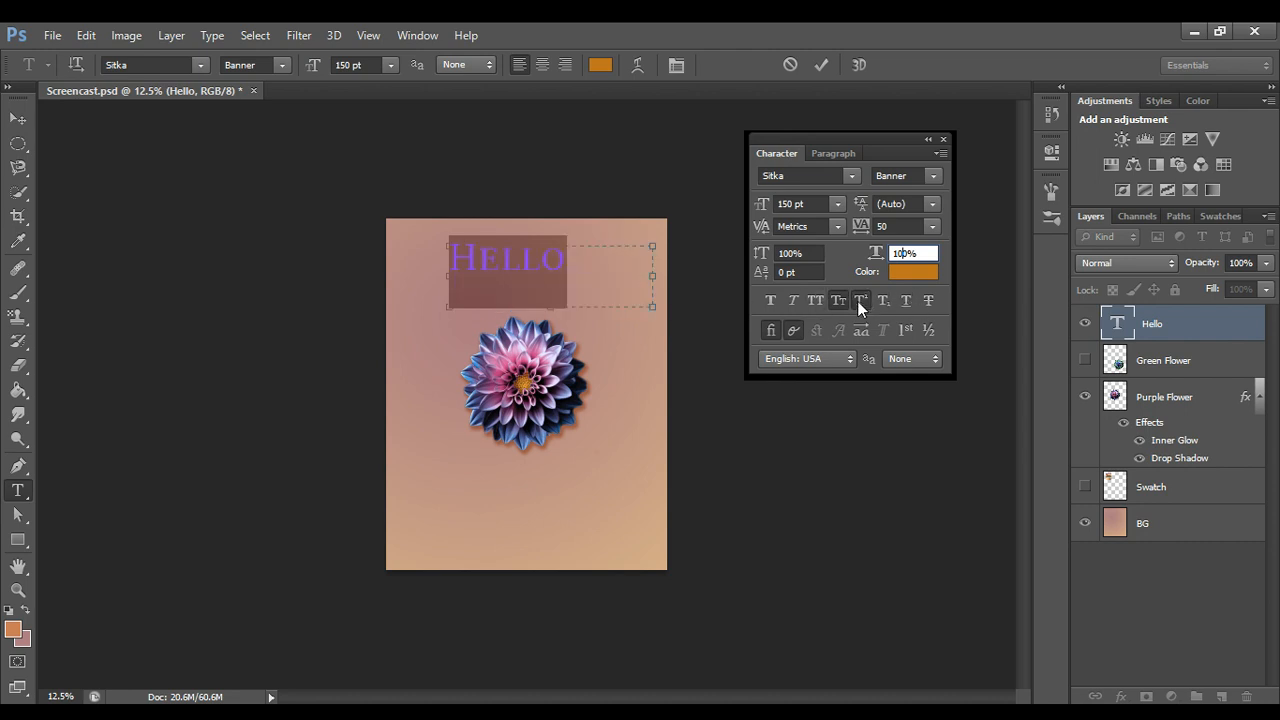
click(859, 300)
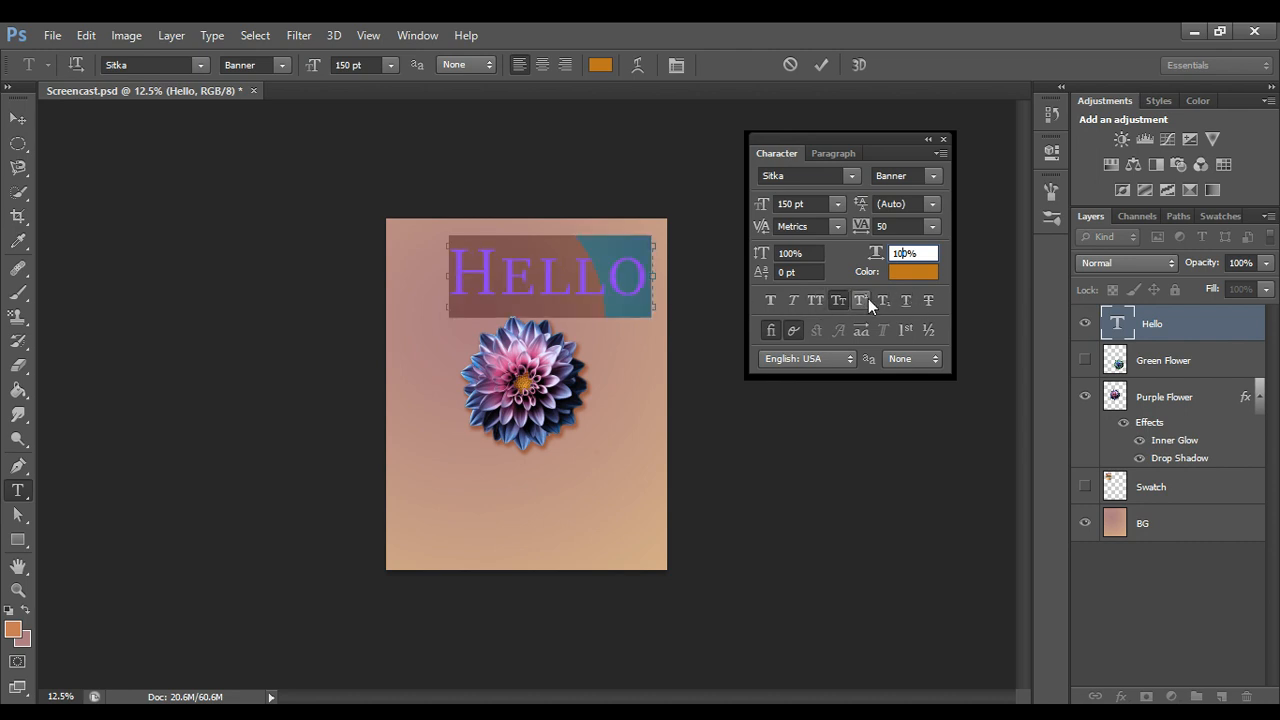
click(774, 300)
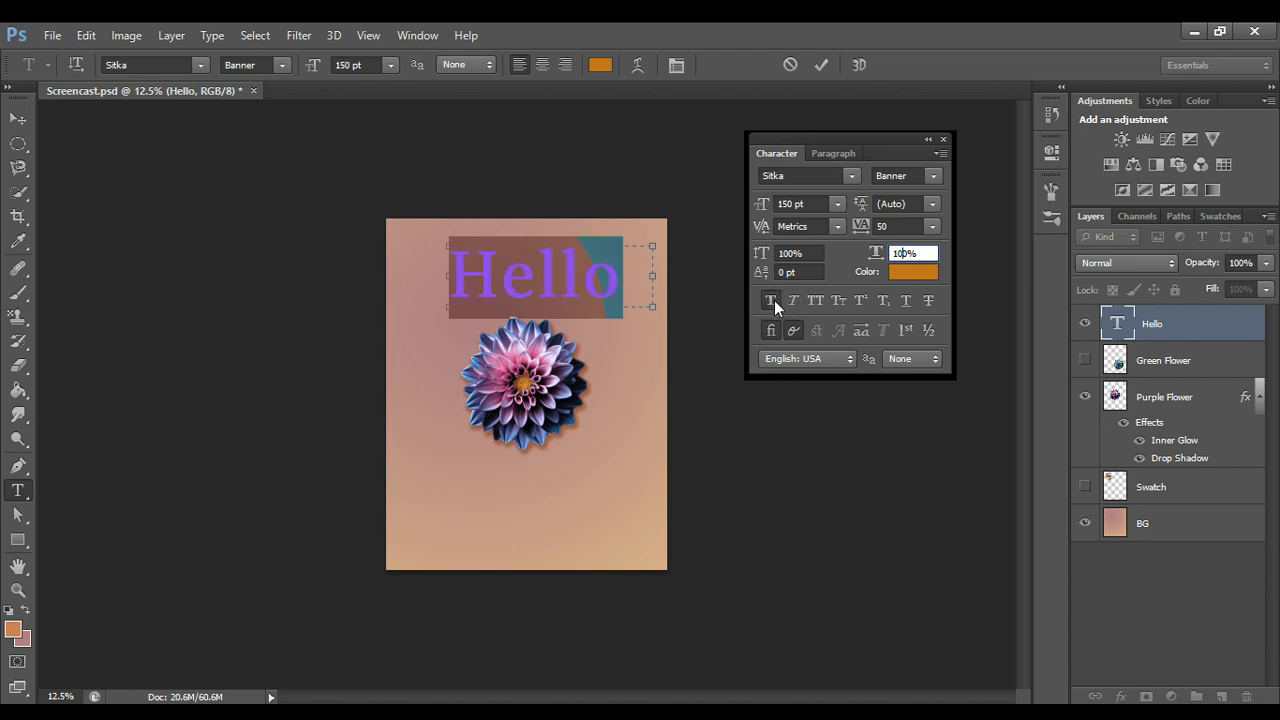
click(812, 300)
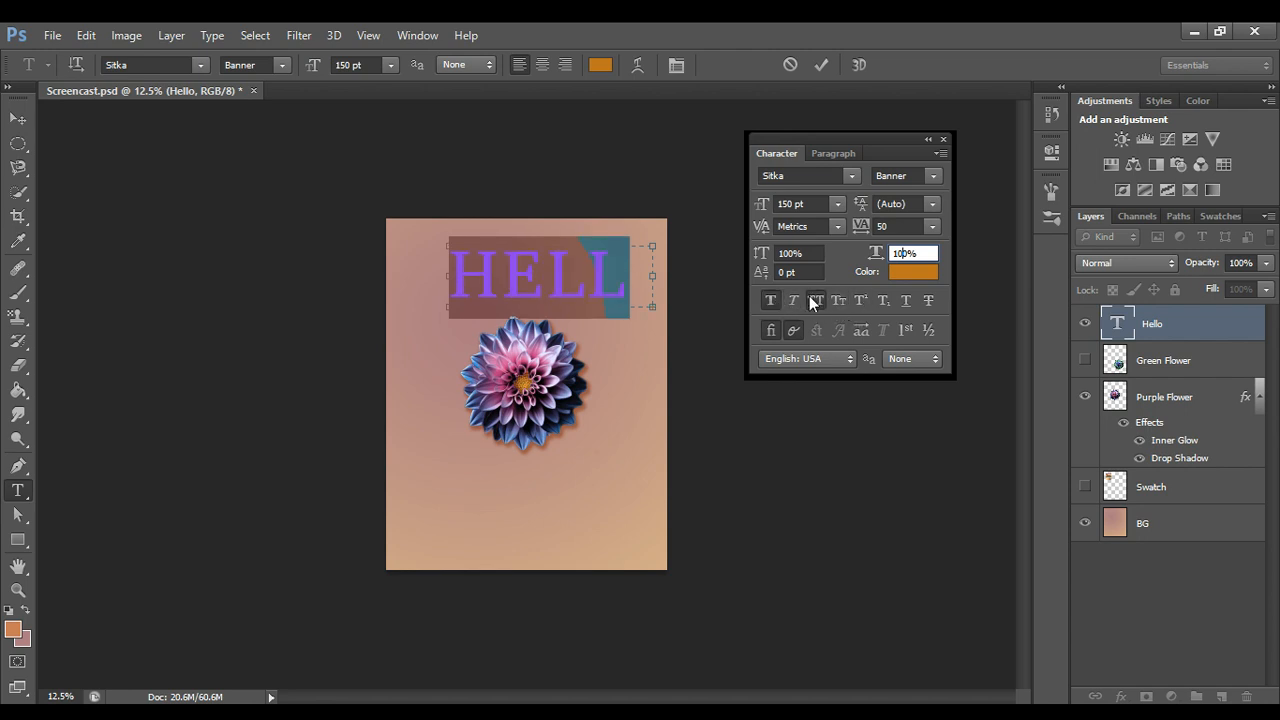
click(808, 296)
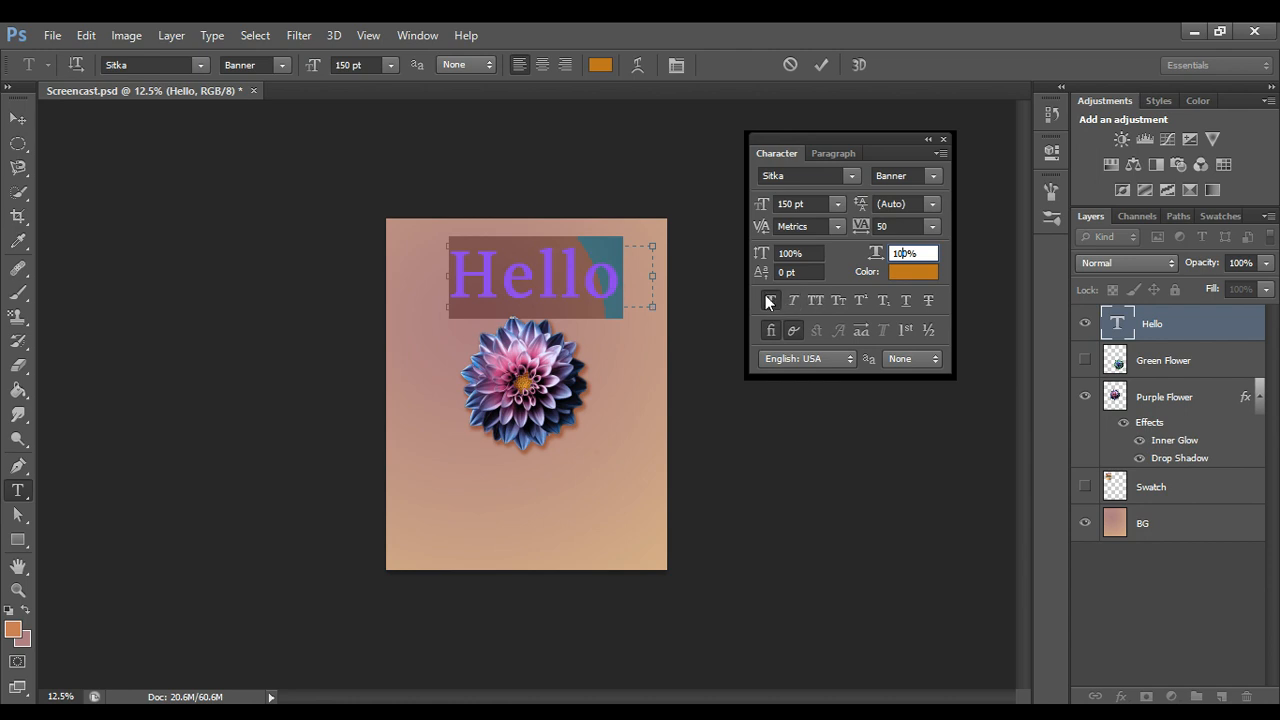
click(769, 300)
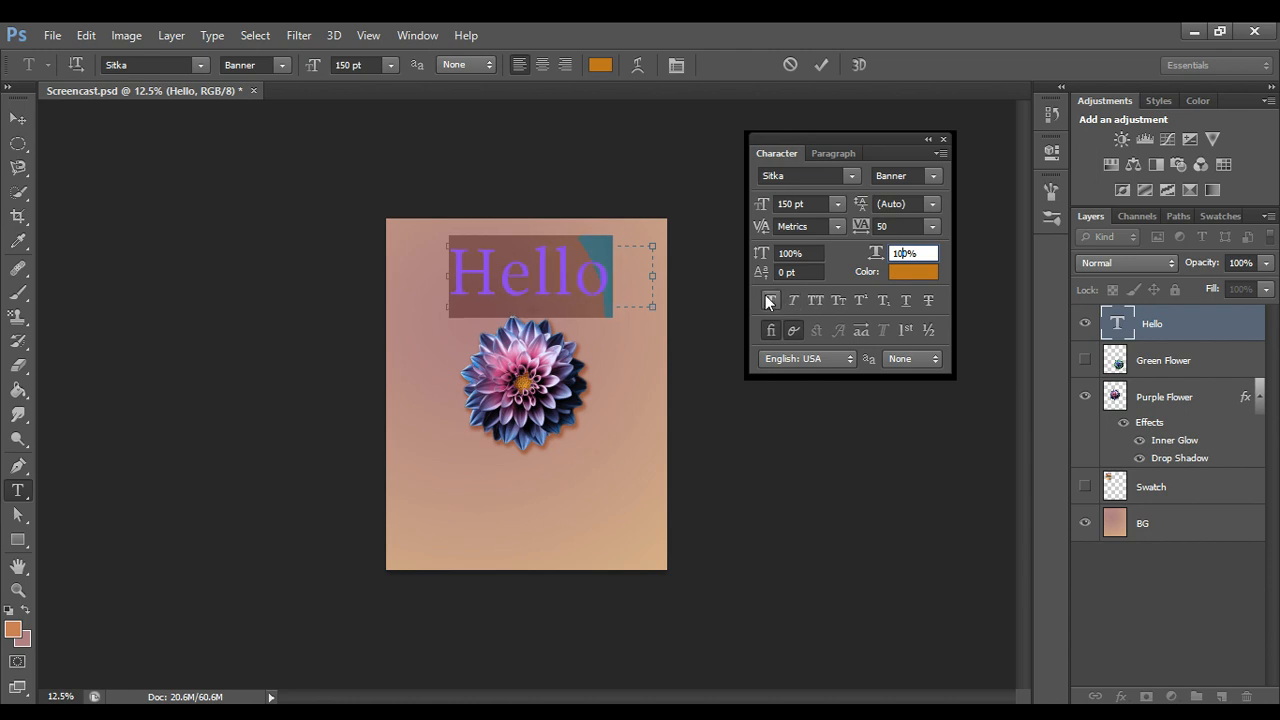
click(910, 306)
click(922, 302)
- Close the character settings and narrow the text box to fit "Hello"
click(943, 140)
drag(655, 278, 614, 278)
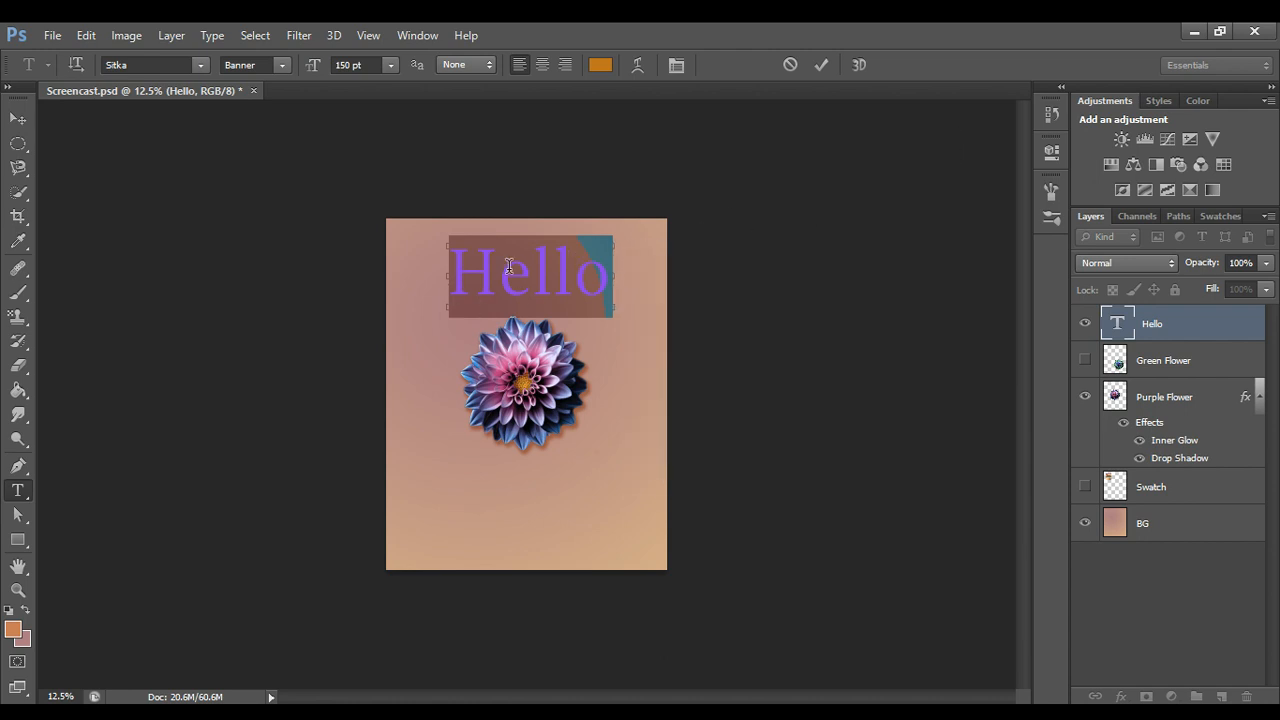
- Warp the "Hello" text with the Arc style and a horizontal bend of +30%, keeping the artwork in view
click(635, 67)
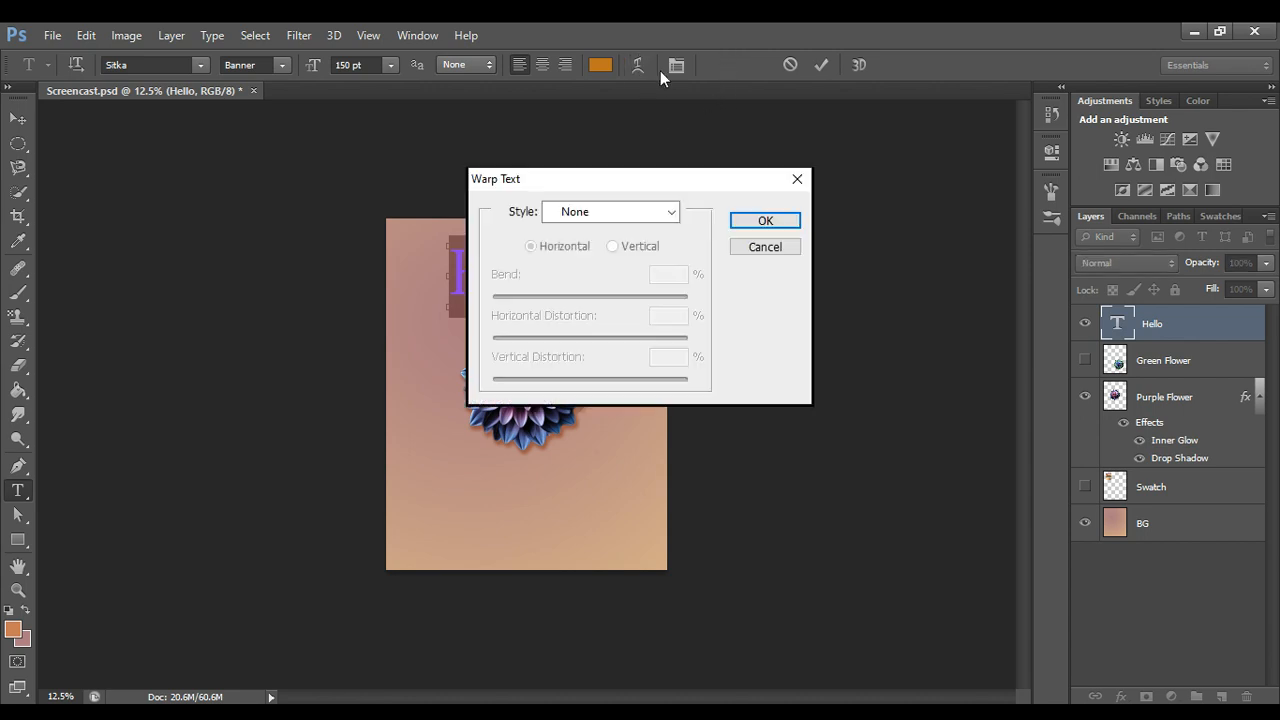
drag(629, 185, 842, 177)
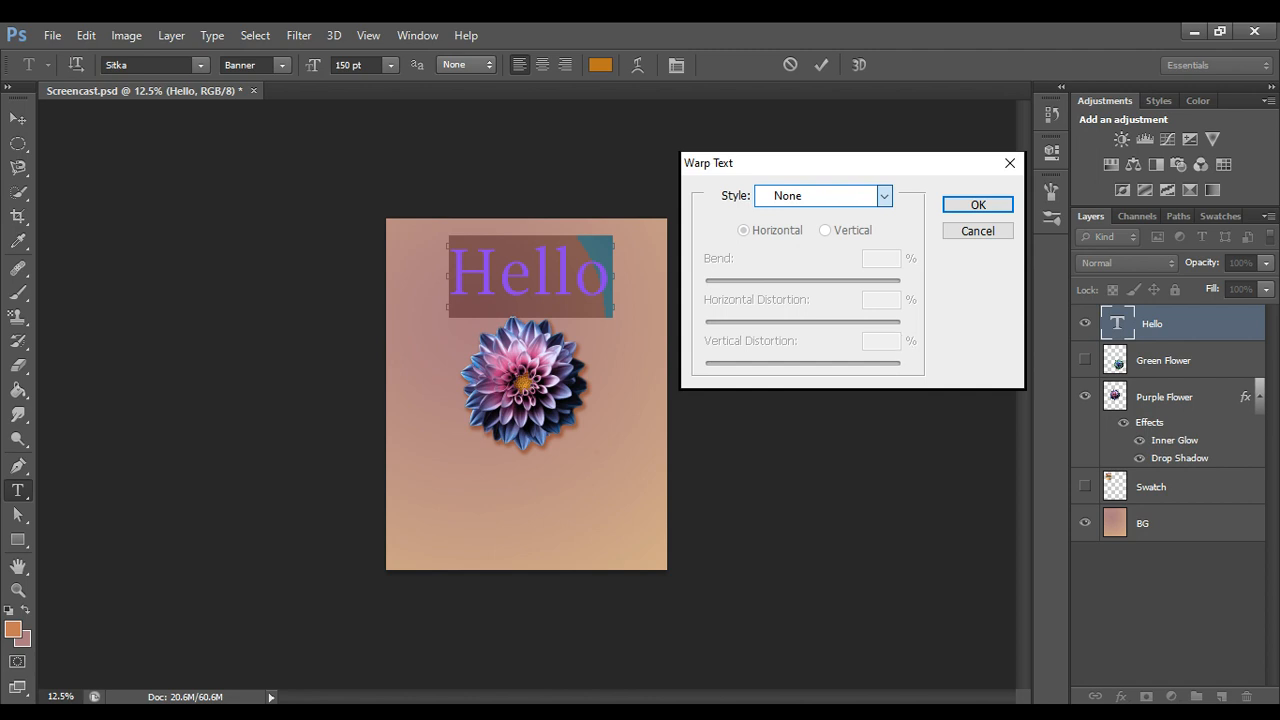
key(Down)
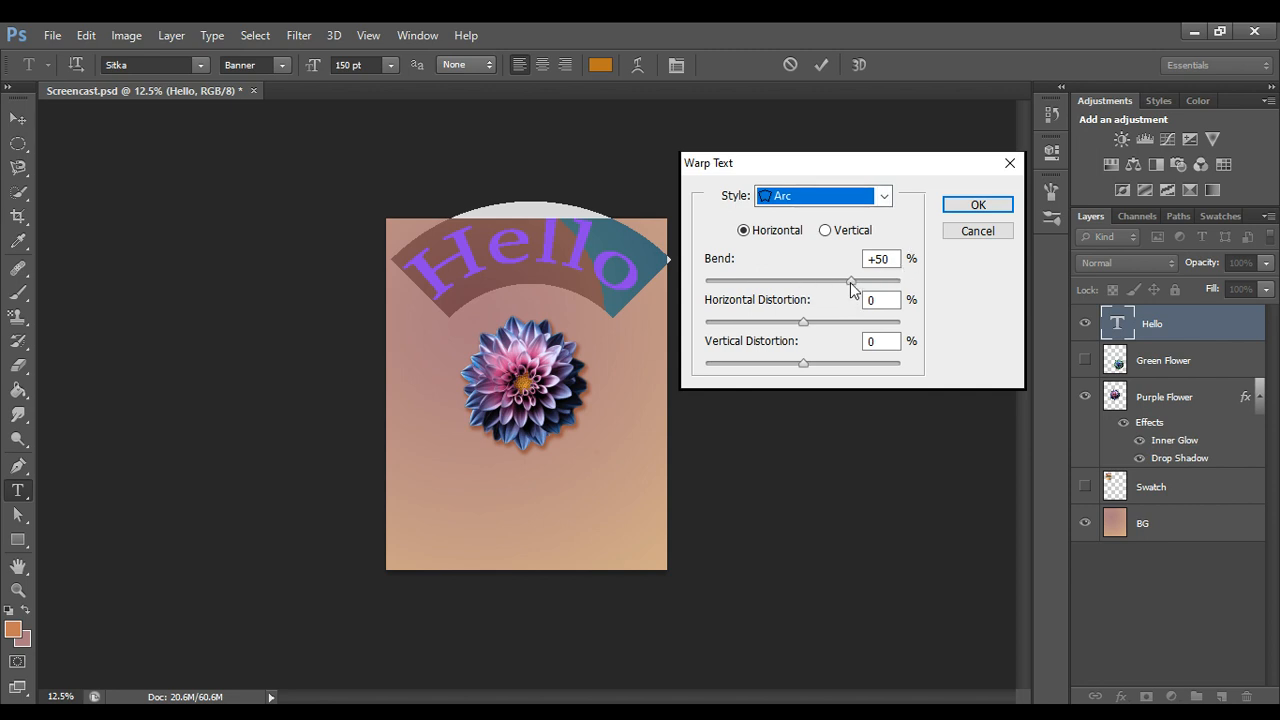
drag(850, 282, 832, 279)
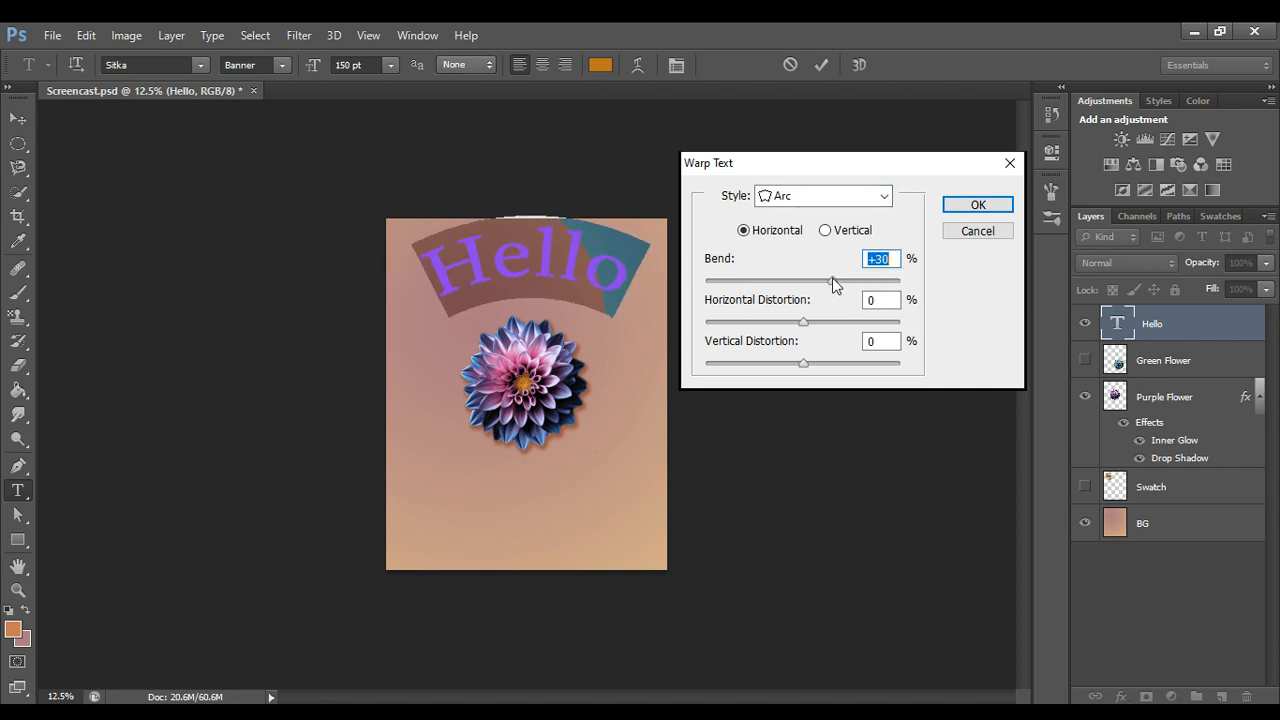
- Try the horizontal and vertical distortion of the arc warp, returning both to 0%
mouse_move(804, 322)
mouse_down()
mouse_move(847, 323)
mouse_move(837, 337)
mouse_move(735, 347)
mouse_move(806, 345)
mouse_up()
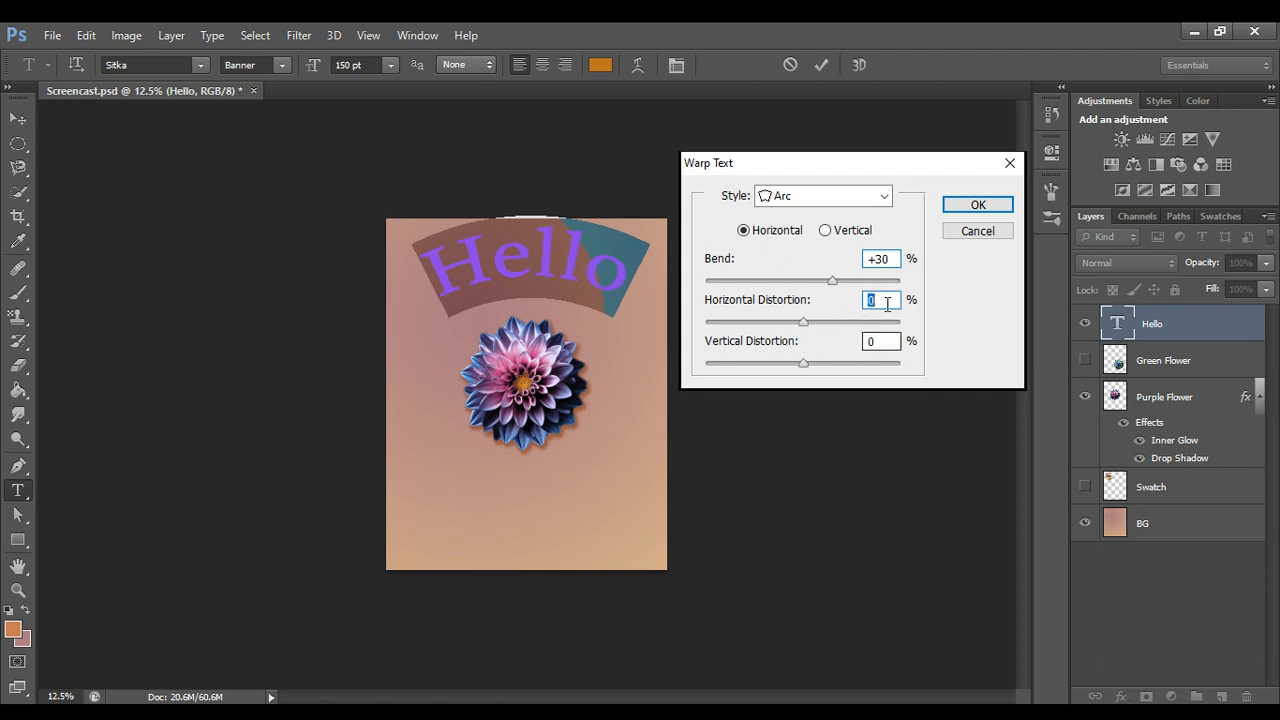
mouse_move(800, 366)
mouse_down()
mouse_move(860, 378)
mouse_move(729, 380)
mouse_move(807, 371)
mouse_up()
text(0)
- Set the arc's bend to +15%, try the vertical orientation, and apply the warp with the horizontal orientation
click(882, 258)
drag(881, 258, 876, 258)
text(15)
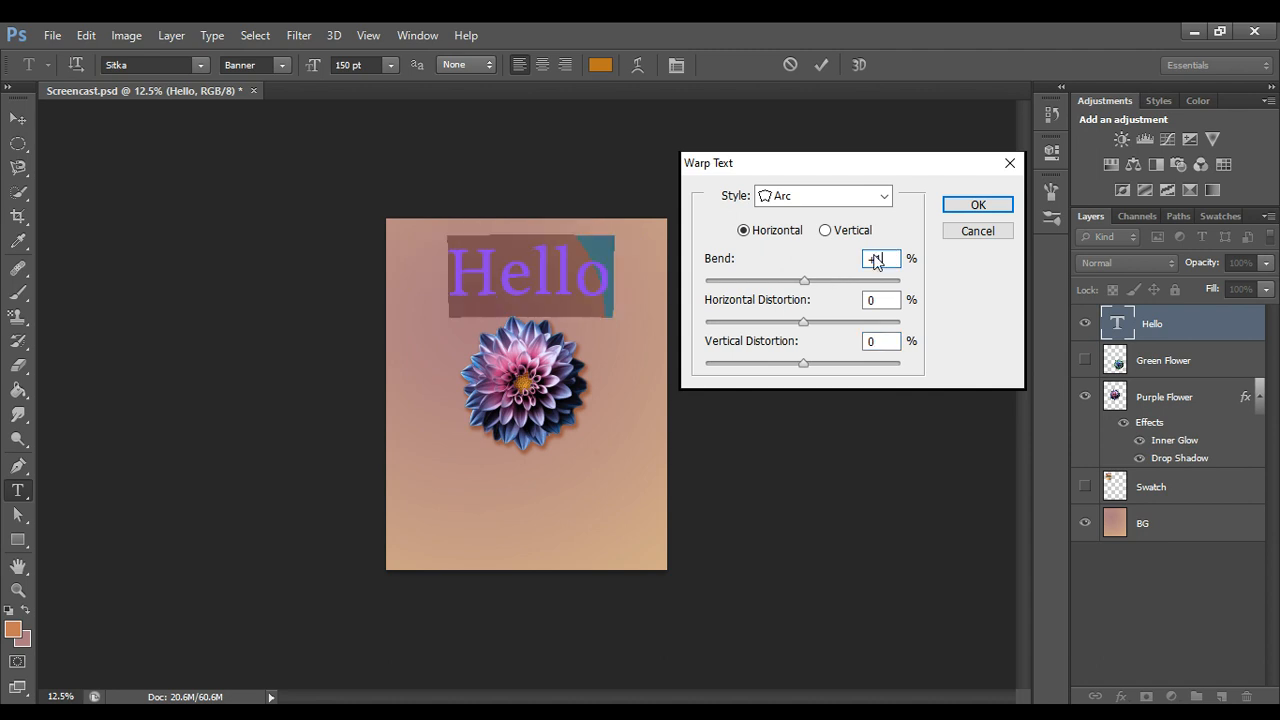
click(826, 232)
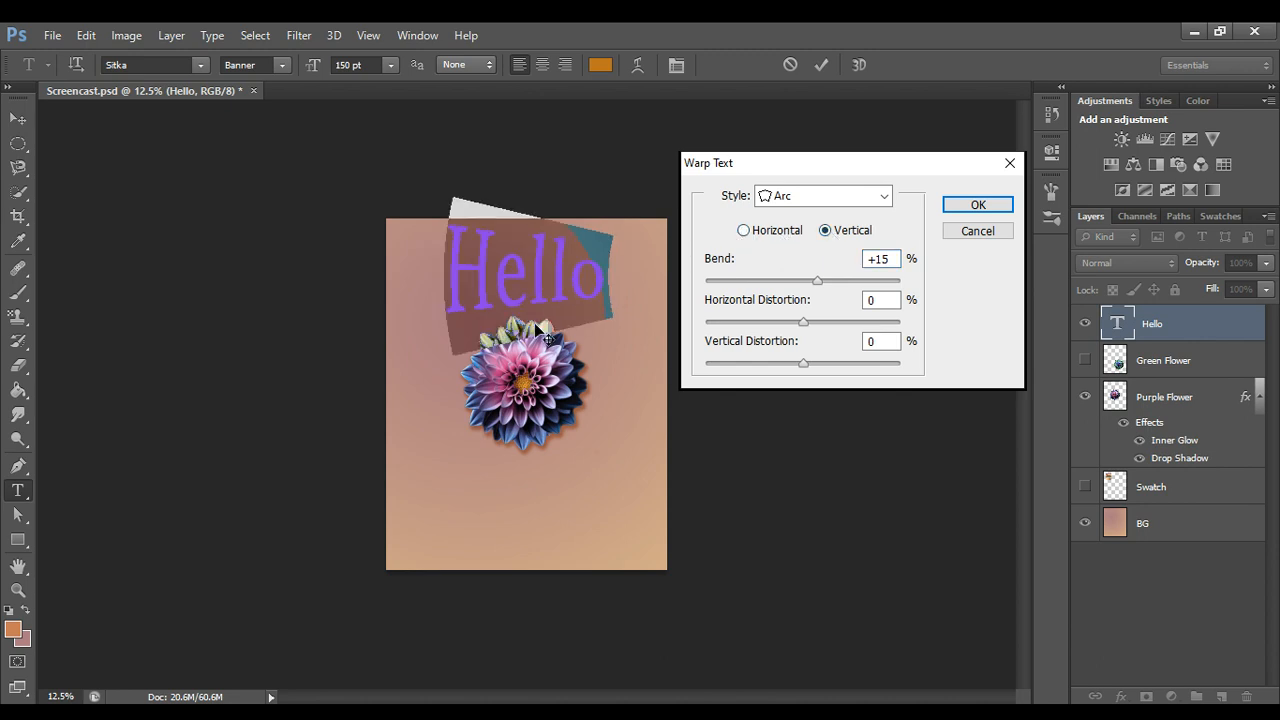
click(745, 231)
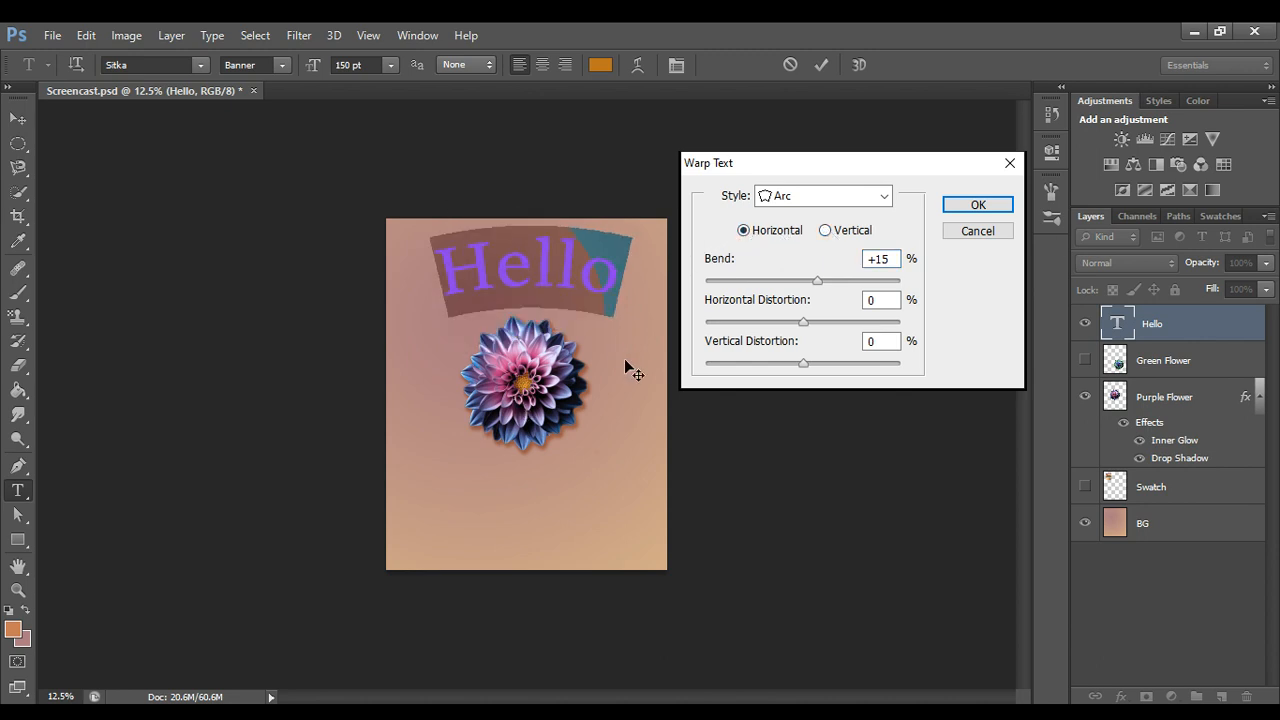
click(977, 206)
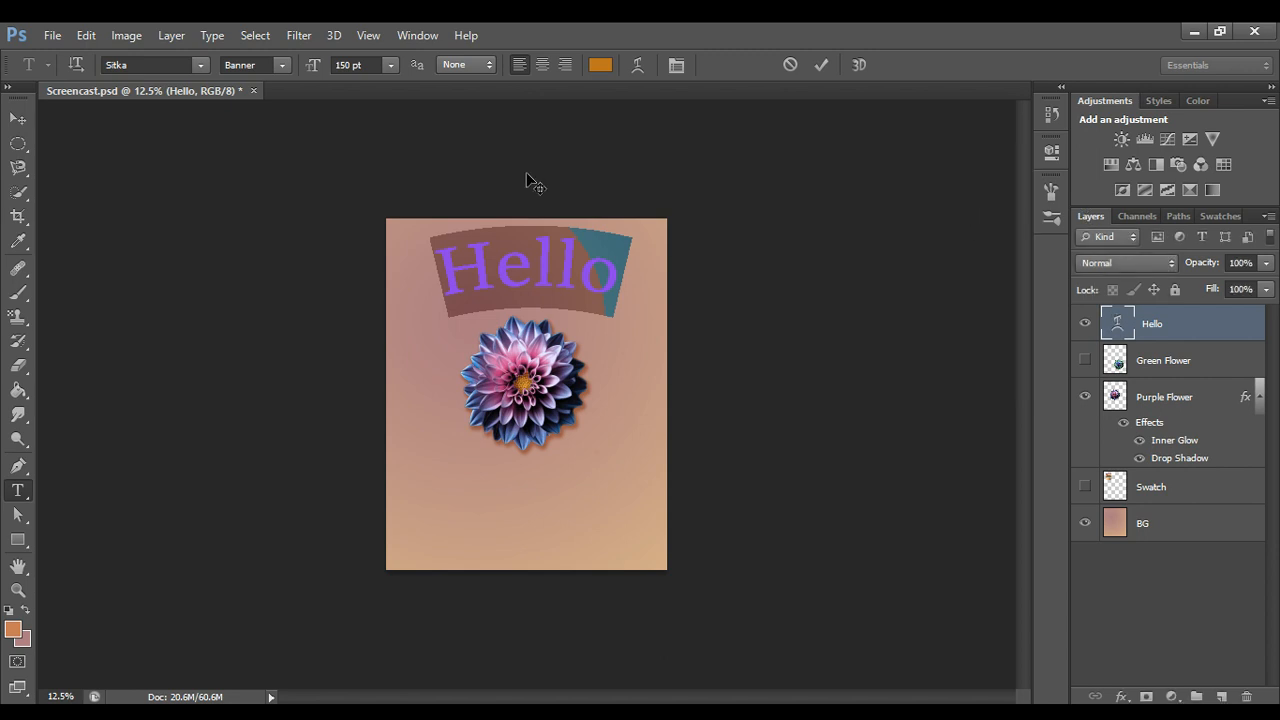
- Move the arched "Hello" text slightly down toward the top of the purple flower
click(26, 120)
drag(570, 281, 566, 296)
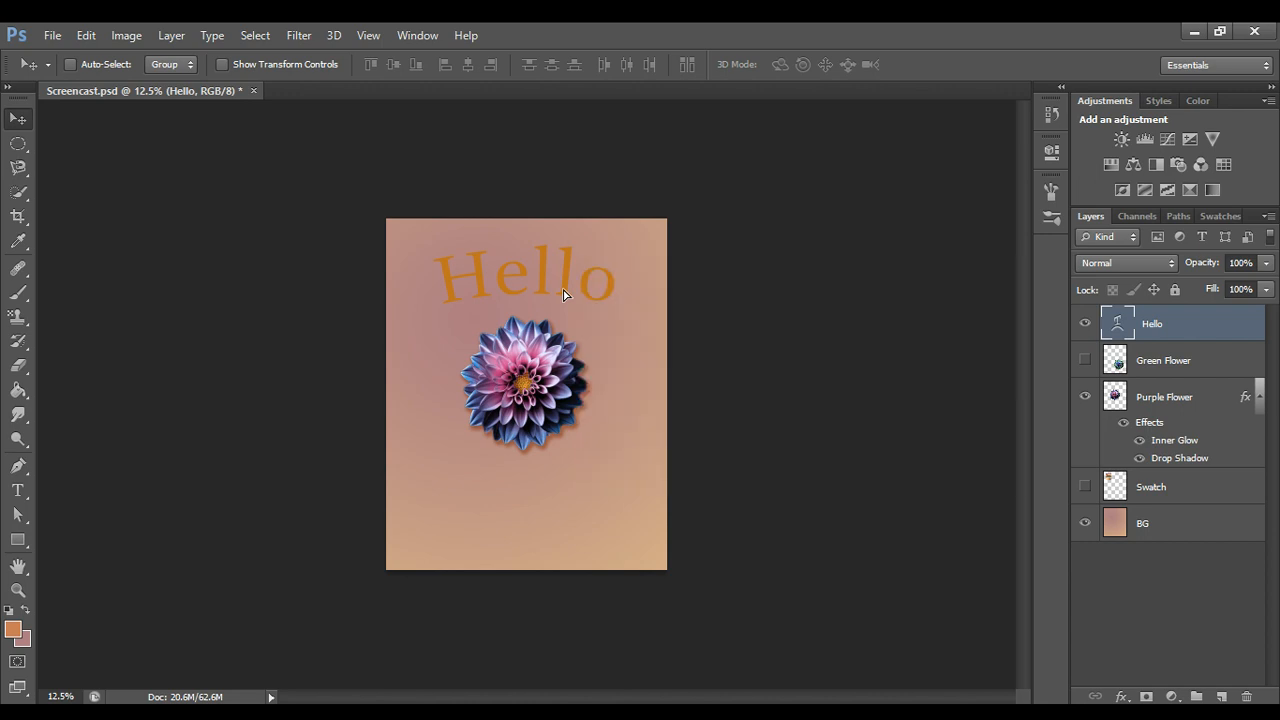